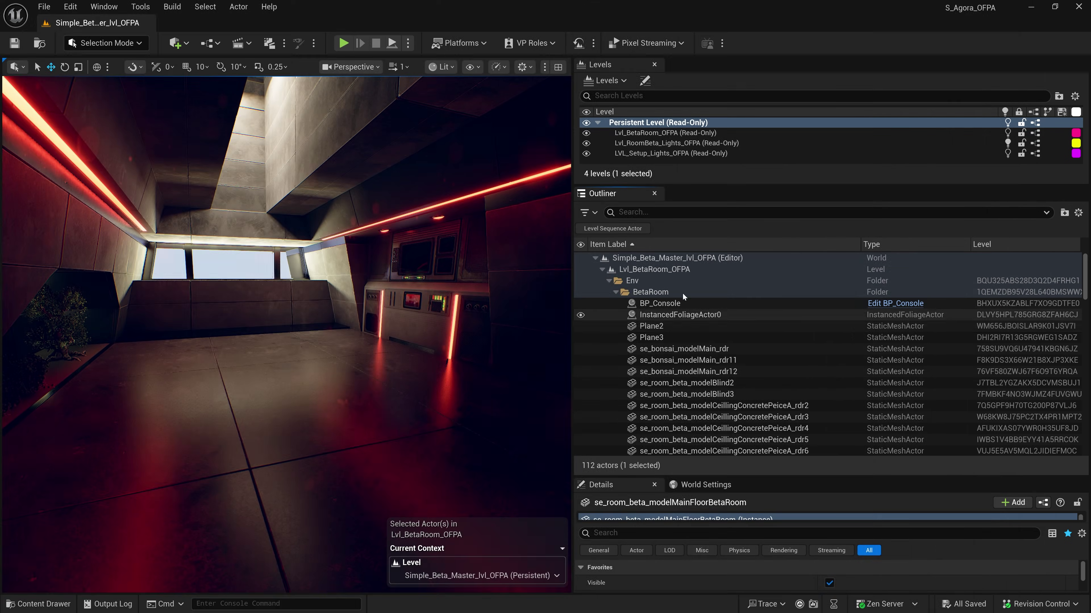
Collapse the Lvl_BetaRoom_OFPA actor list in the Outliner to show the master level's sublevels
{"action": "scroll", "coordinate": [1087, 285], "scroll_direction": "down", "scroll_amount": 10}
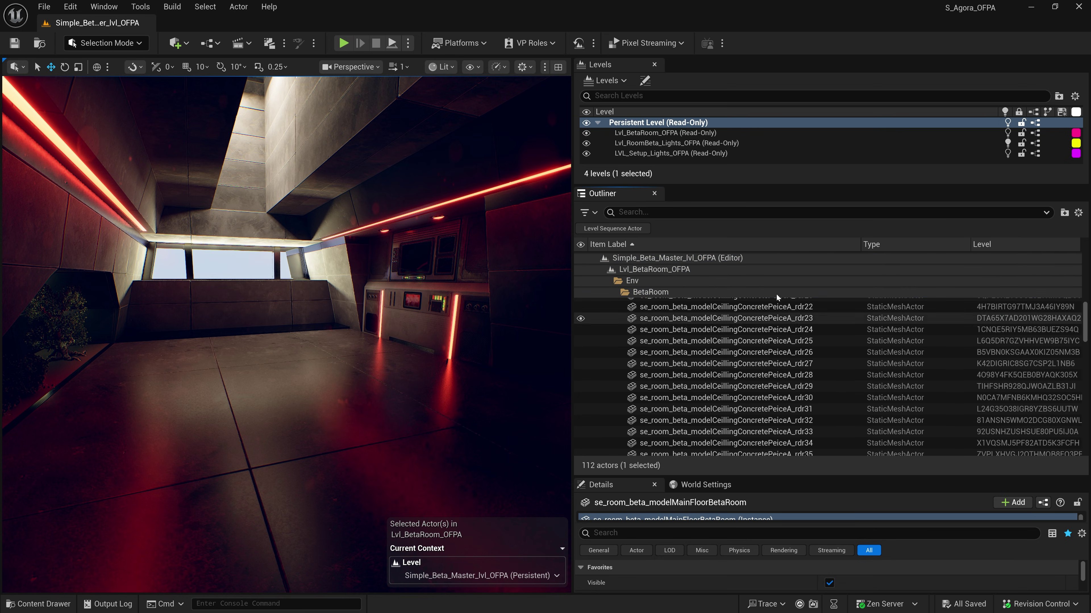
{"action": "scroll", "coordinate": [614, 274], "scroll_direction": "up", "scroll_amount": 10}
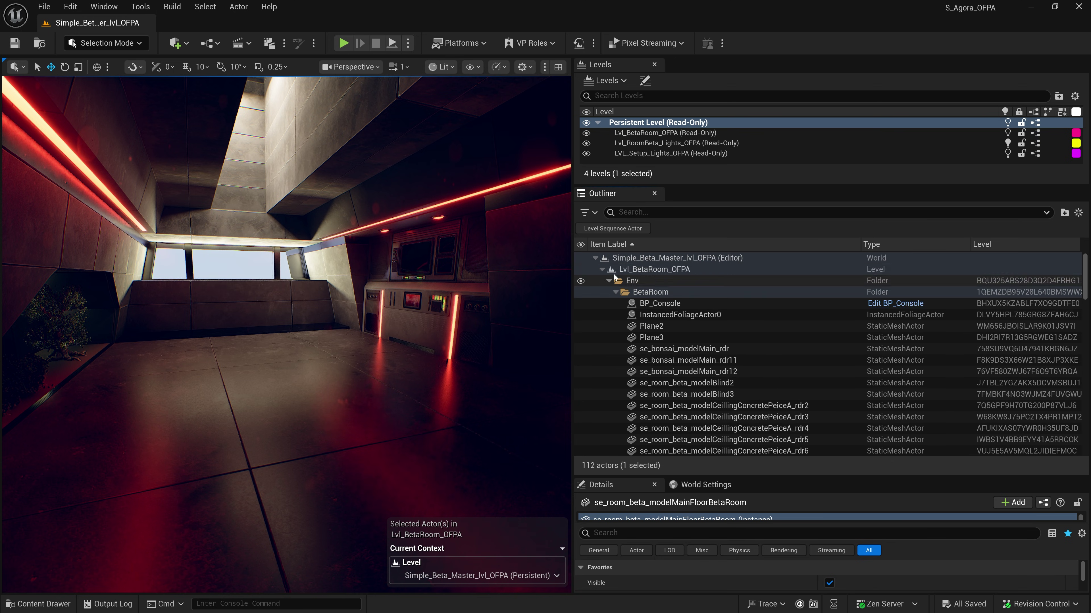
{"action": "left_click", "coordinate": [603, 269]}
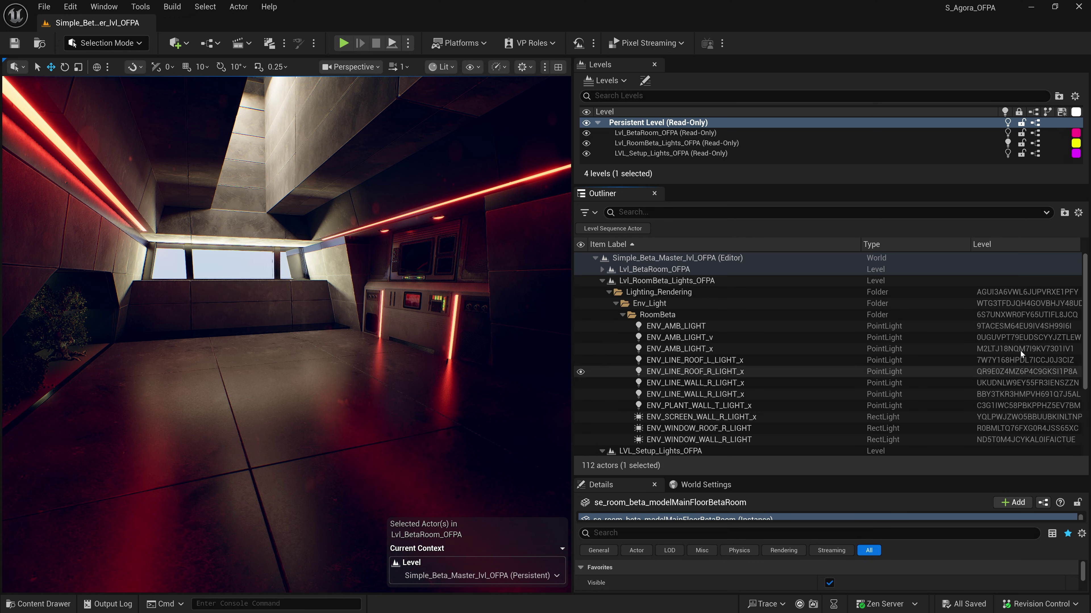
{"action": "scroll", "coordinate": [704, 398], "scroll_direction": "up", "scroll_amount": 2}
{"action": "scroll", "coordinate": [704, 395], "scroll_direction": "down", "scroll_amount": 3}
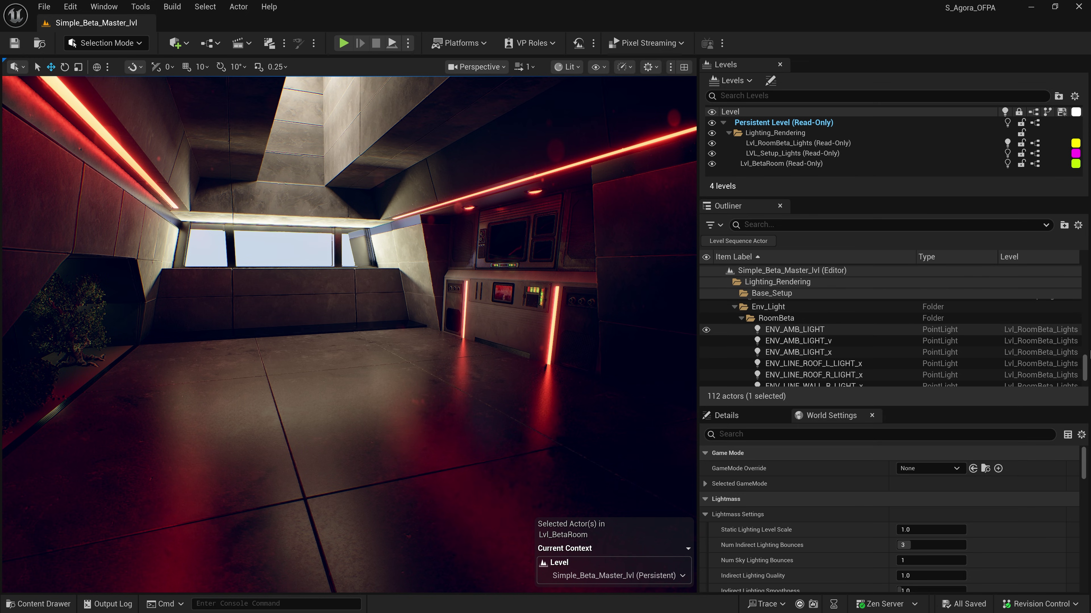
Filter the Persistent Level's World Settings to external actor properties by searching 'exter'
{"action": "left_click_drag", "start_coordinate": [1086, 364], "coordinate": [1084, 378]}
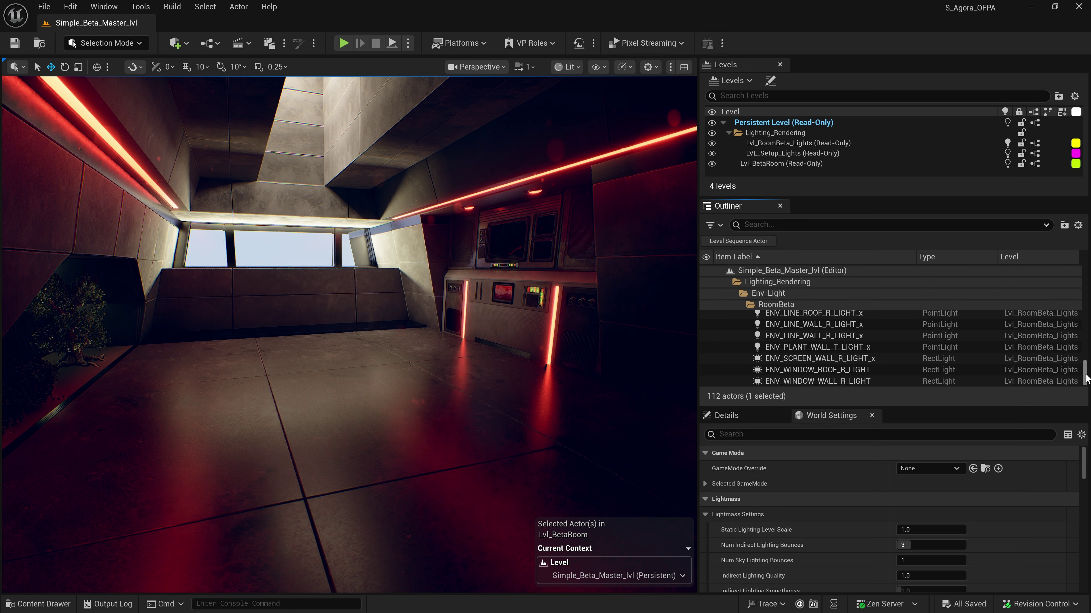
{"action": "scroll", "coordinate": [1007, 348], "scroll_direction": "up", "scroll_amount": 5}
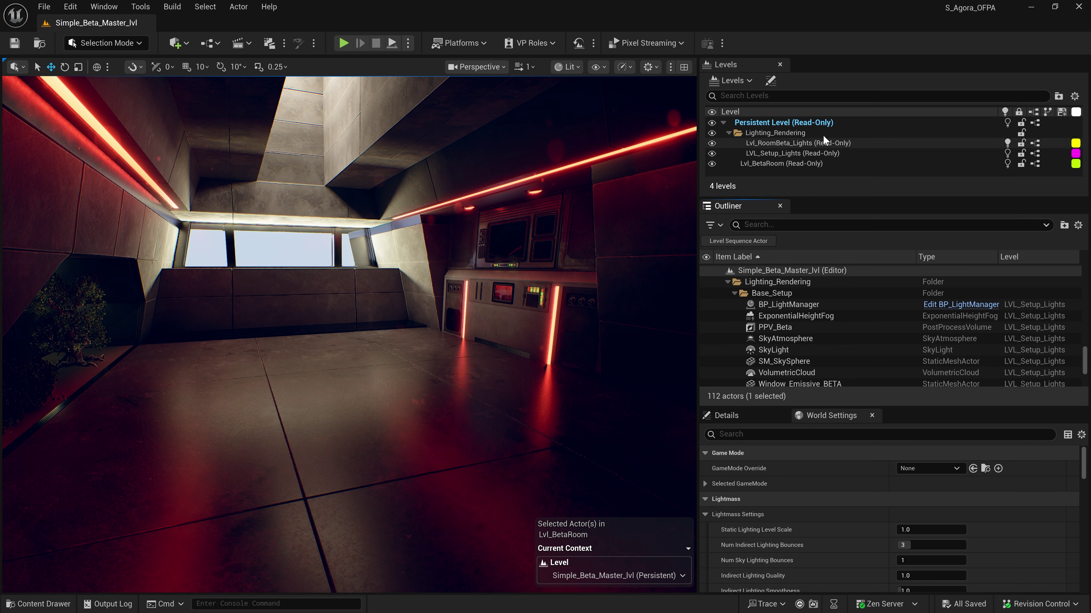
{"action": "left_click", "coordinate": [793, 122]}
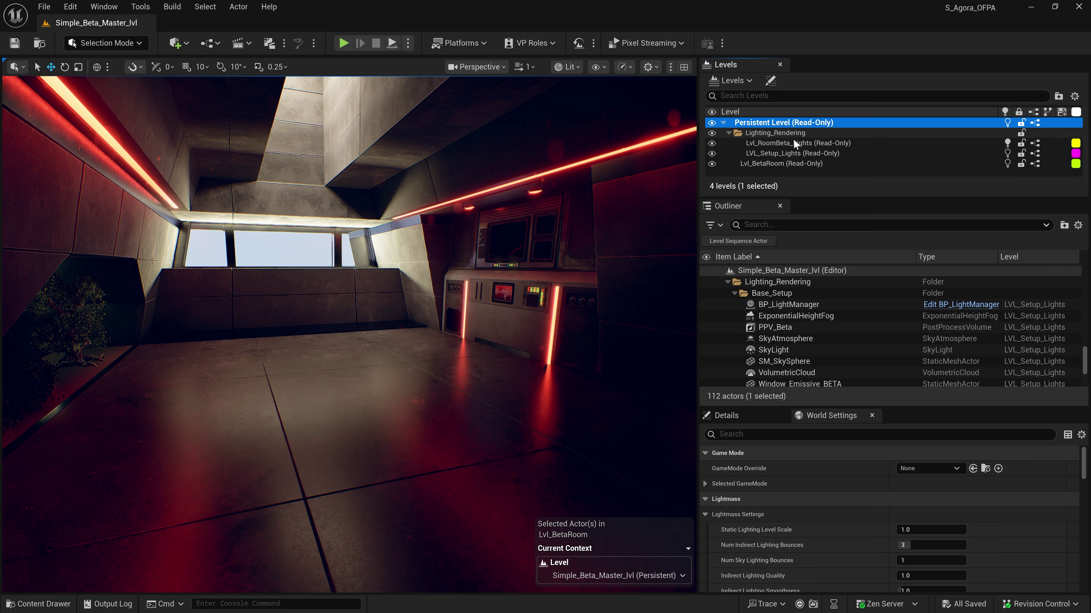
{"action": "left_click", "coordinate": [837, 435]}
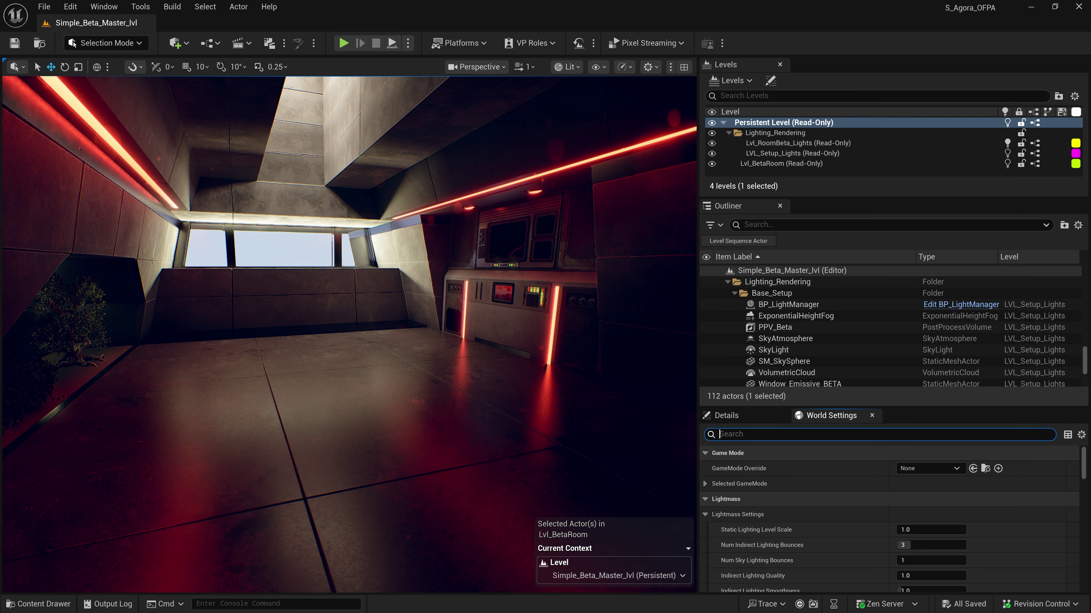
{"action": "type", "text": "ex"}
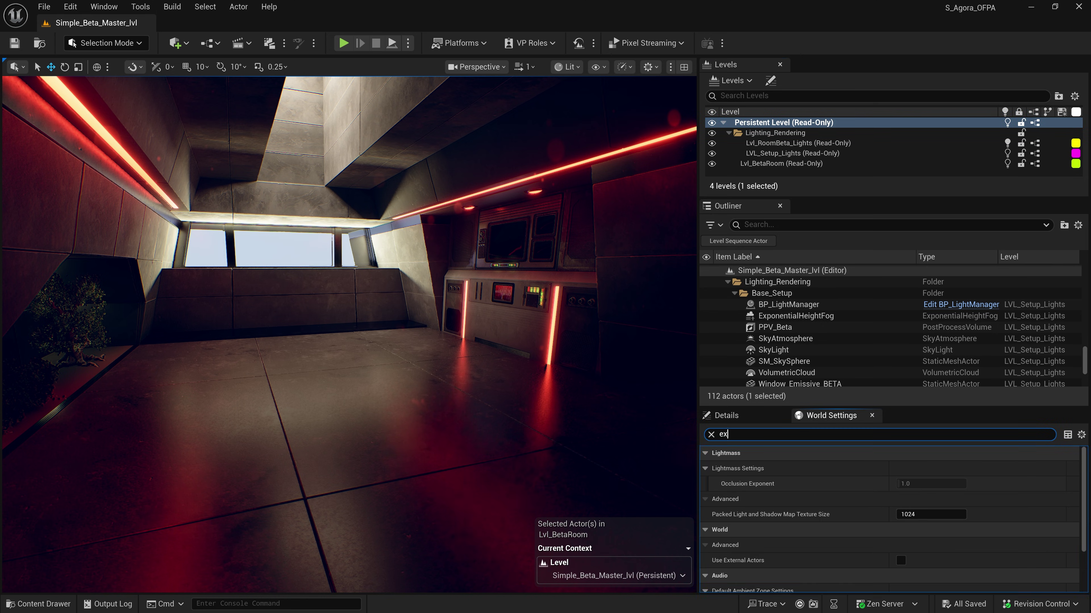
{"action": "type", "text": "re"}
{"action": "key", "text": "BackSpace"}
{"action": "type", "text": "ter"}
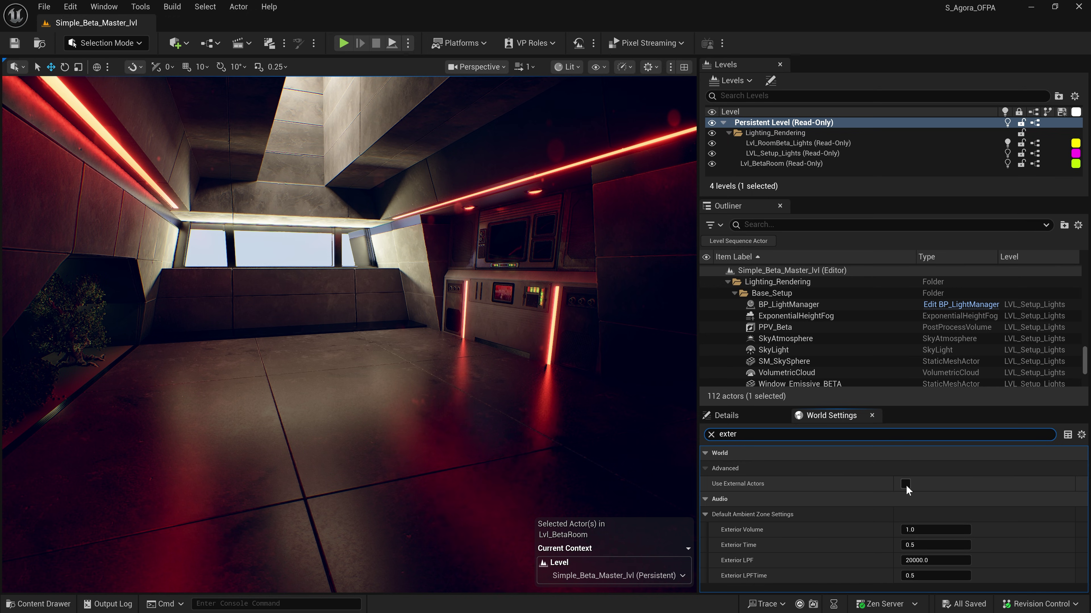
Open Lvl_BetaRoom on its own from the Content Browser and view it in Unlit mode
{"action": "left_click", "coordinate": [782, 164]}
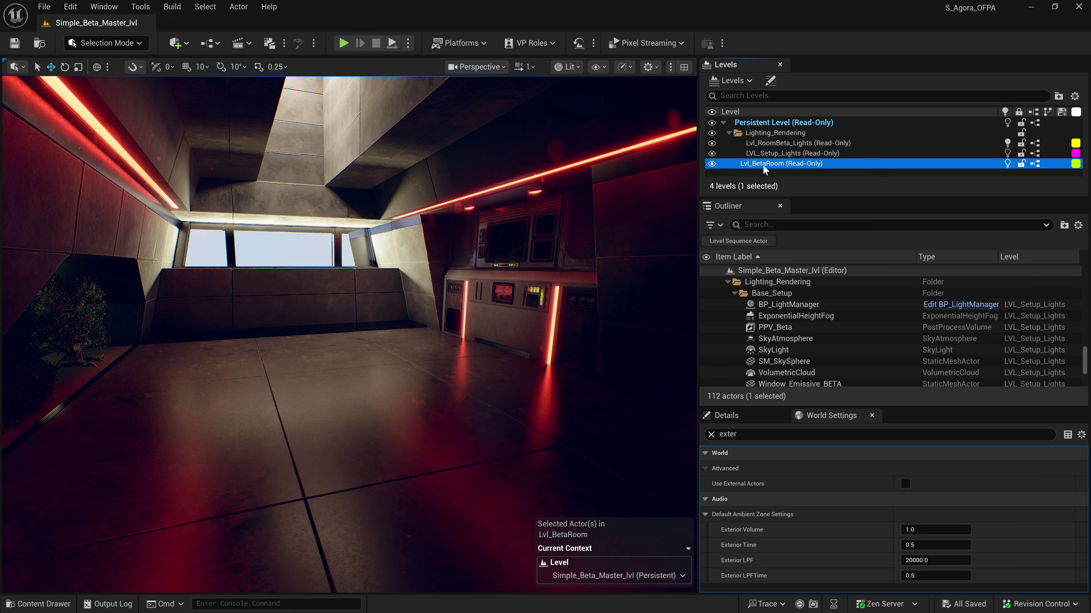
{"action": "right_click", "coordinate": [815, 167]}
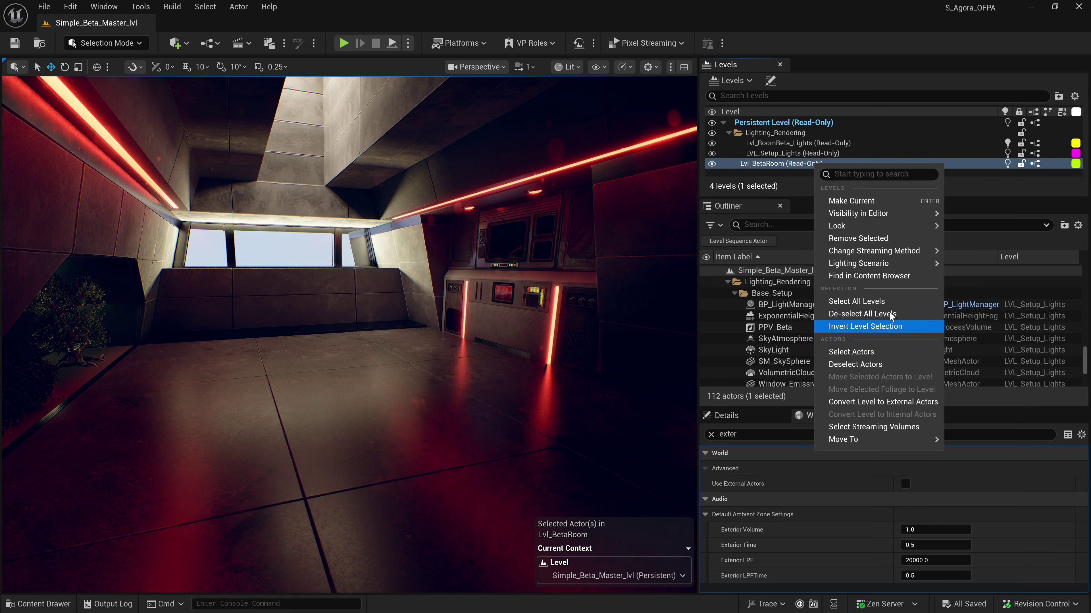
{"action": "left_click", "coordinate": [880, 277]}
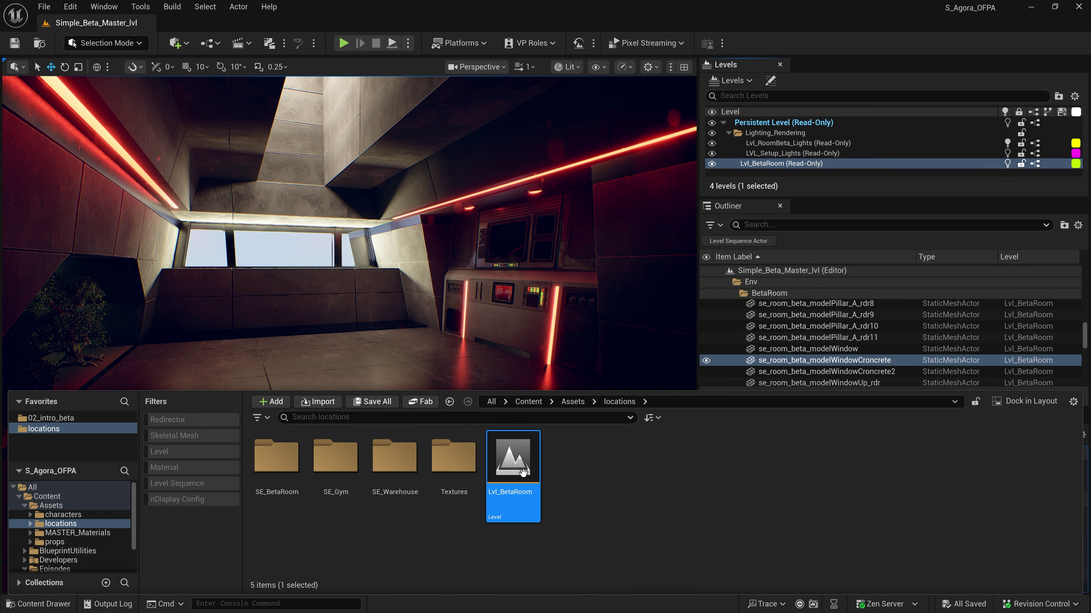
{"action": "double_click", "coordinate": [513, 464]}
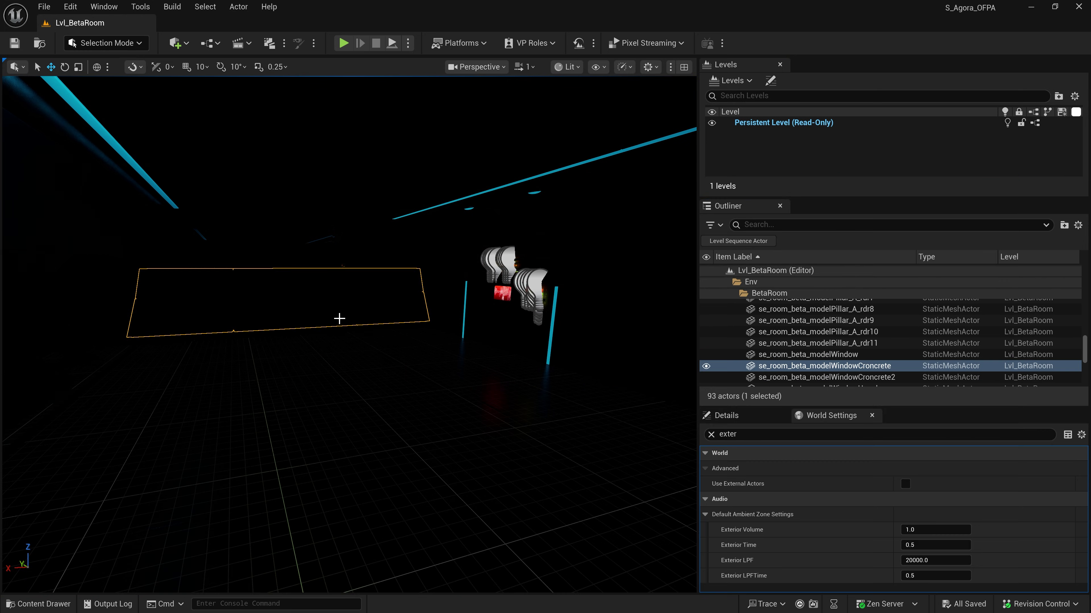
{"action": "key", "text": "alt+3"}
Save the level as a copy named Lvl_BetaRoom_OFPA by appending _OFPA to Lvl_BetaRoom
{"action": "left_click", "coordinate": [47, 9]}
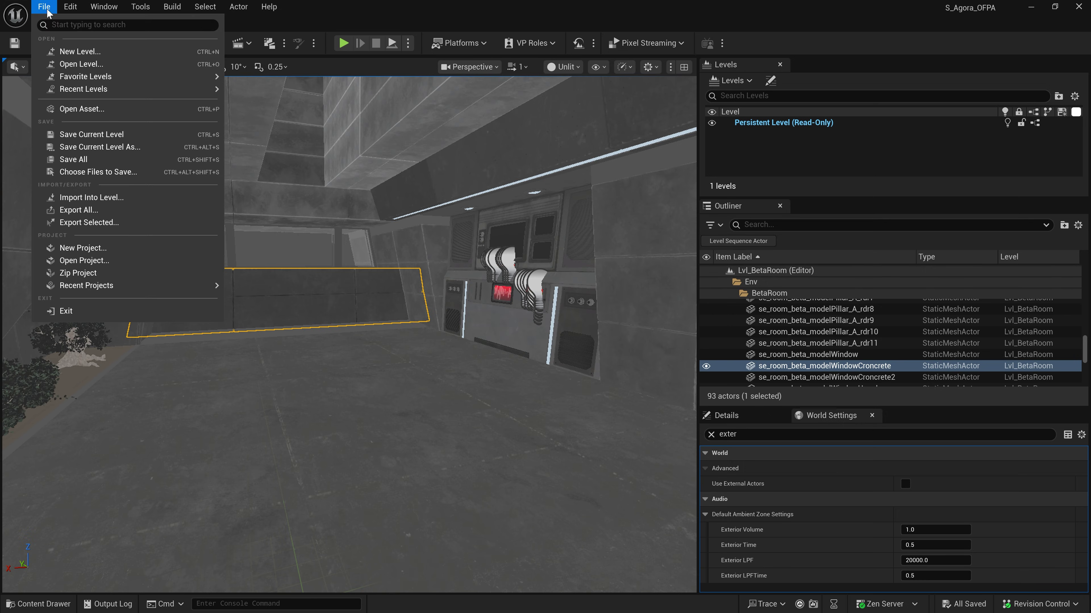
{"action": "left_click", "coordinate": [115, 147]}
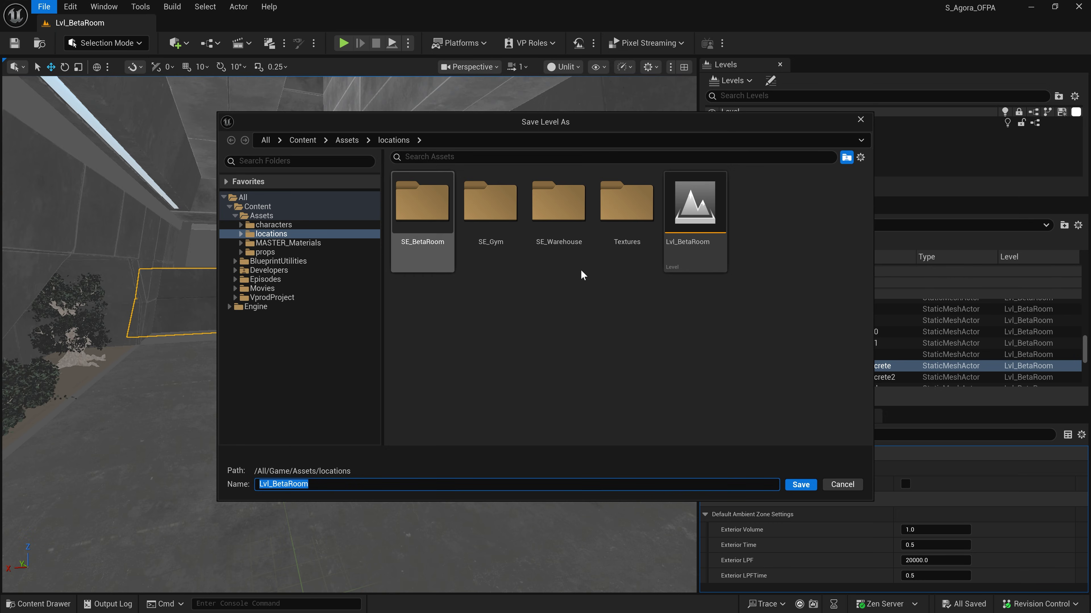
{"action": "left_click", "coordinate": [706, 255]}
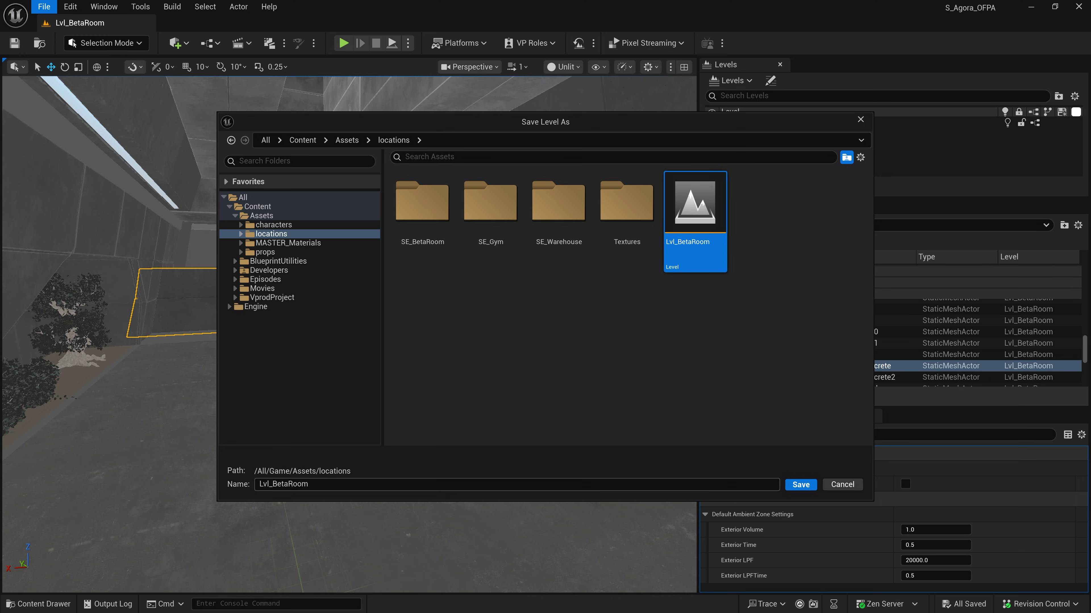
{"action": "left_click", "coordinate": [300, 484]}
{"action": "left_click", "coordinate": [308, 484]}
{"action": "left_click", "coordinate": [802, 485]}
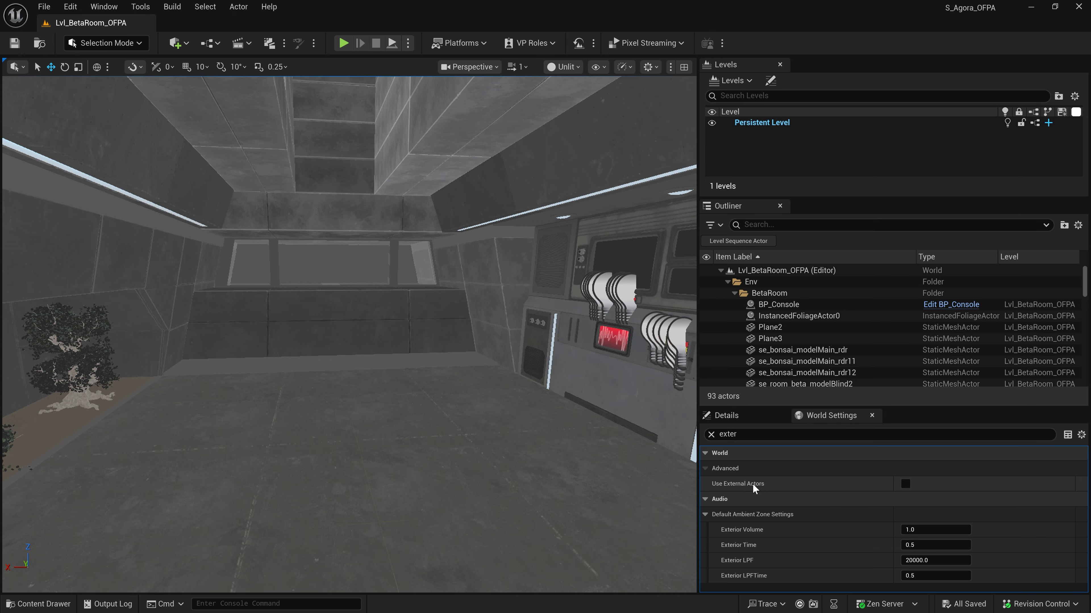
Enable Use External Actors, convert all actors, and save the 96 unsaved external actor files
{"action": "left_click", "coordinate": [904, 485]}
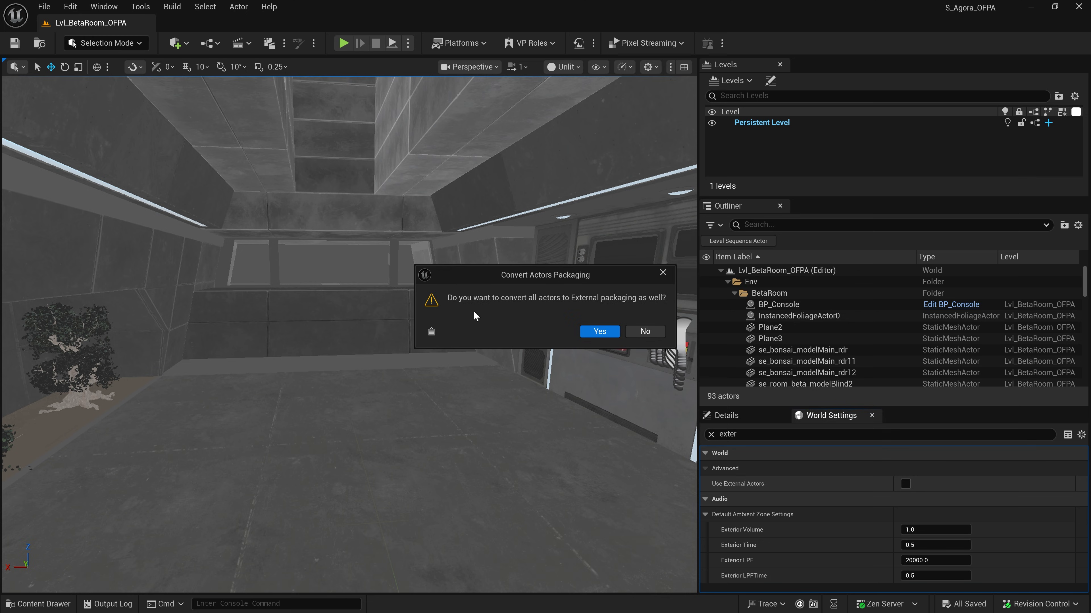
{"action": "left_click", "coordinate": [598, 332]}
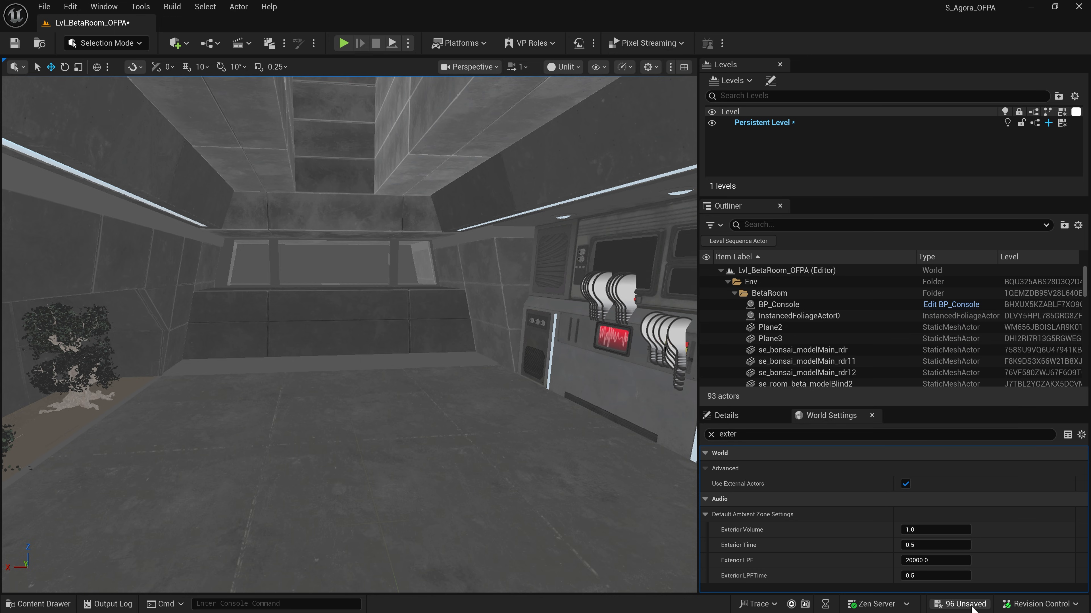
{"action": "left_click", "coordinate": [961, 604]}
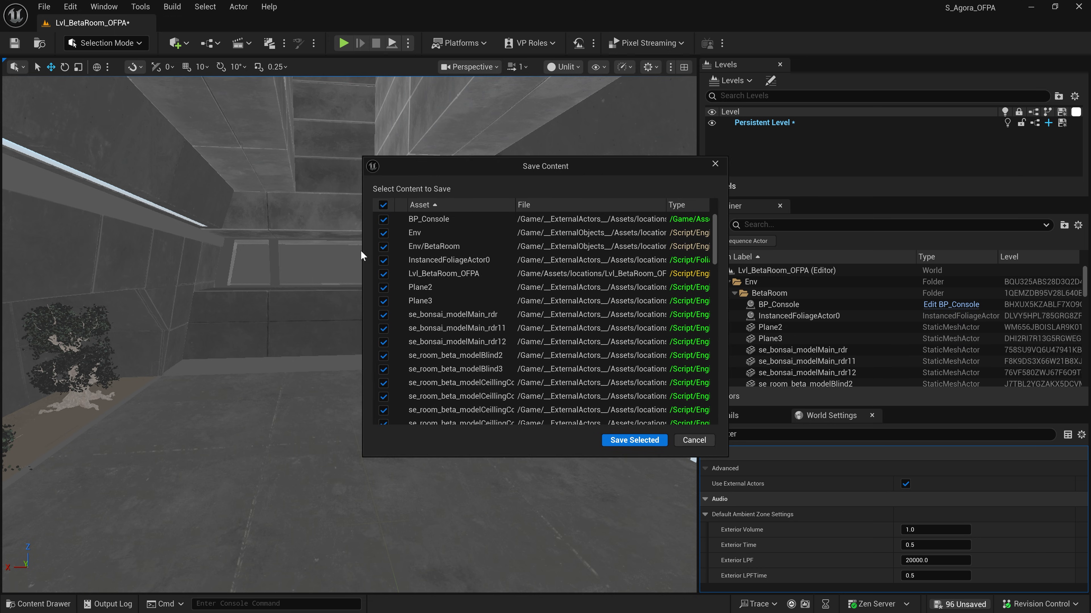
{"action": "left_click_drag", "start_coordinate": [363, 256], "coordinate": [18, 246]}
{"action": "left_click_drag", "start_coordinate": [727, 255], "coordinate": [905, 251]}
{"action": "left_click_drag", "start_coordinate": [357, 205], "coordinate": [239, 205]}
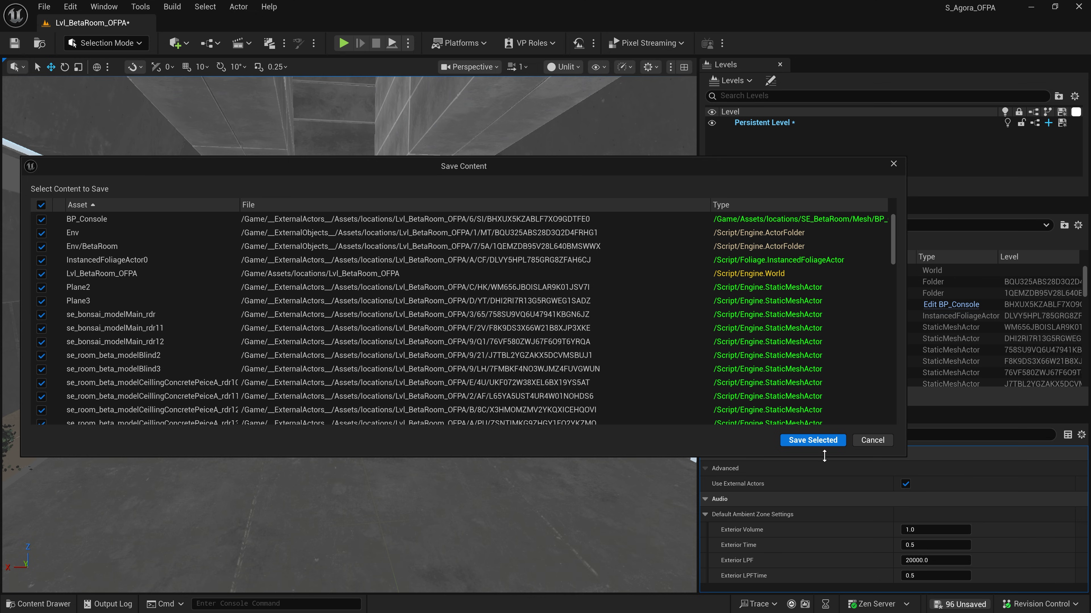
{"action": "left_click", "coordinate": [826, 440]}
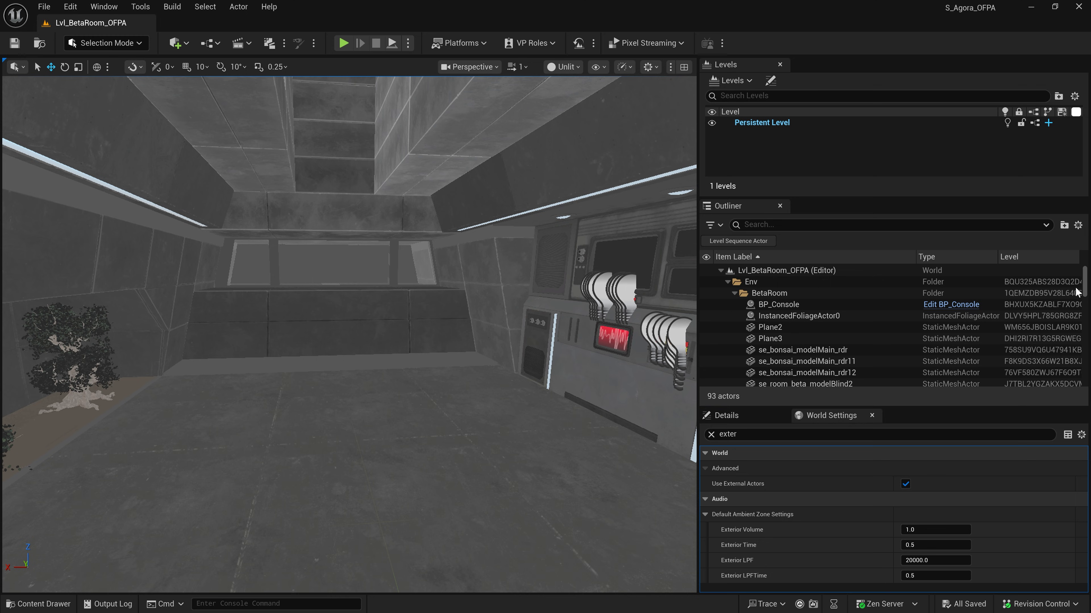
Widen the side panels and collapse the Env folder in the Lvl_BetaRoom_OFPA Outliner
{"action": "left_click_drag", "start_coordinate": [698, 342], "coordinate": [572, 341]}
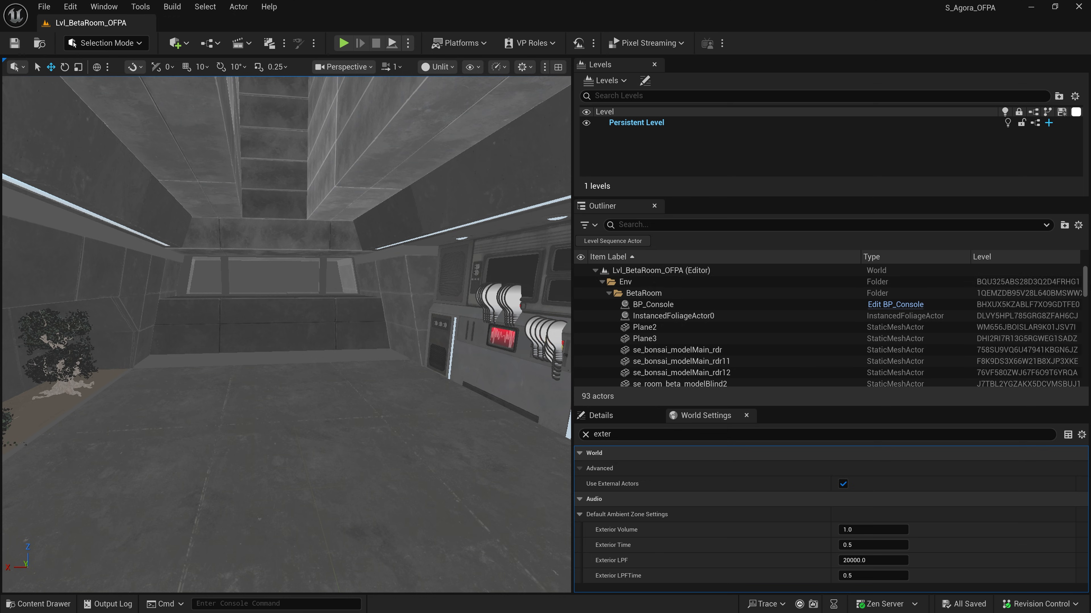
{"action": "left_click_drag", "start_coordinate": [1085, 295], "coordinate": [1082, 270]}
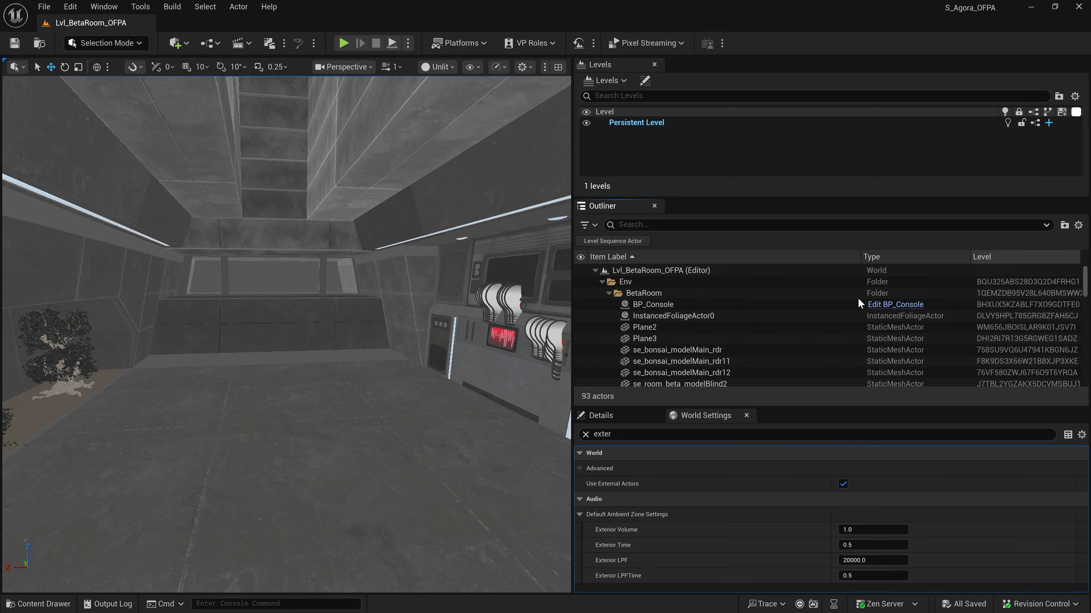
{"action": "left_click", "coordinate": [603, 282]}
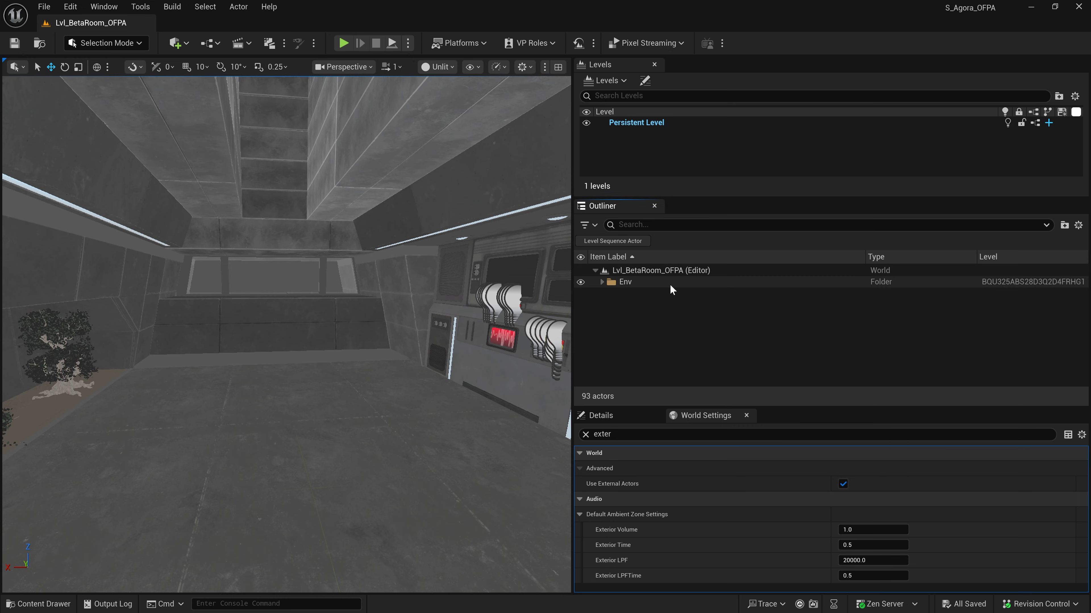
Review changelist 47185607's pending OFPA files in View Changes, then switch to P4V
{"action": "left_click", "coordinate": [1046, 607]}
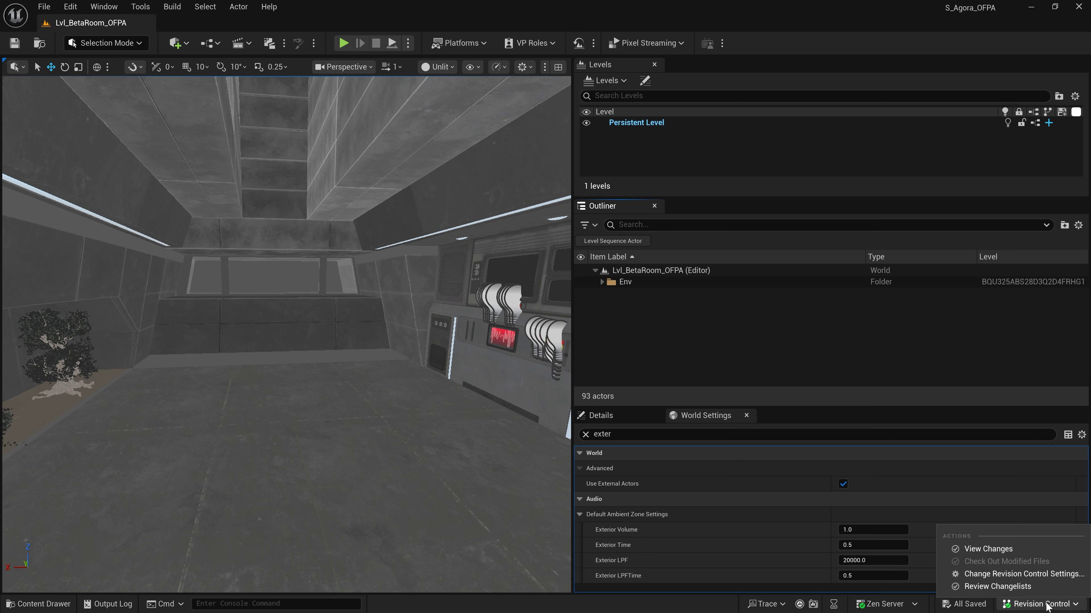
{"action": "left_click", "coordinate": [993, 552]}
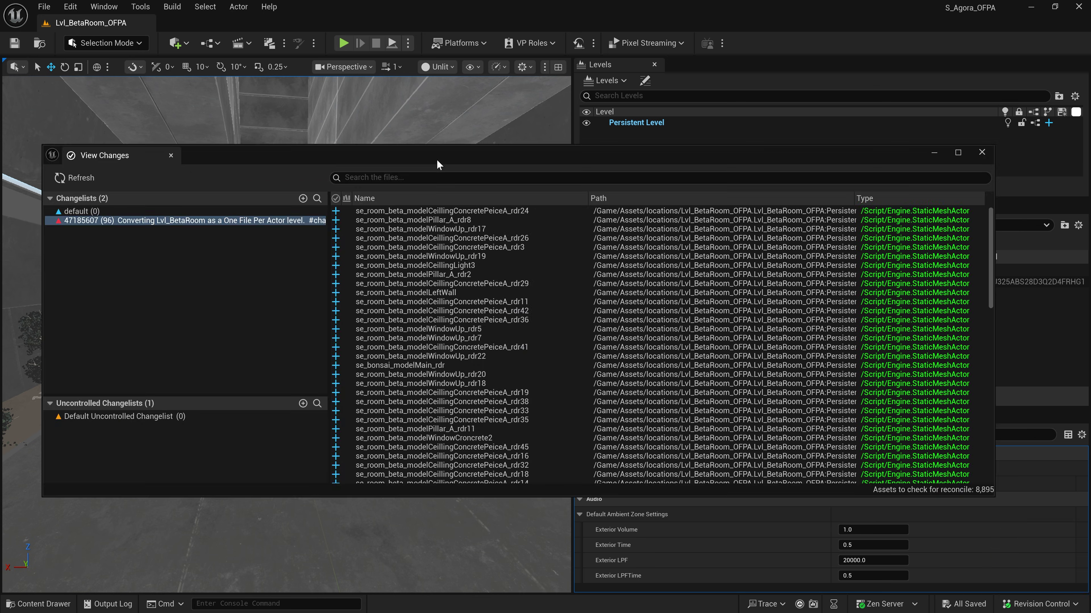
{"action": "left_click_drag", "start_coordinate": [436, 159], "coordinate": [422, 159]}
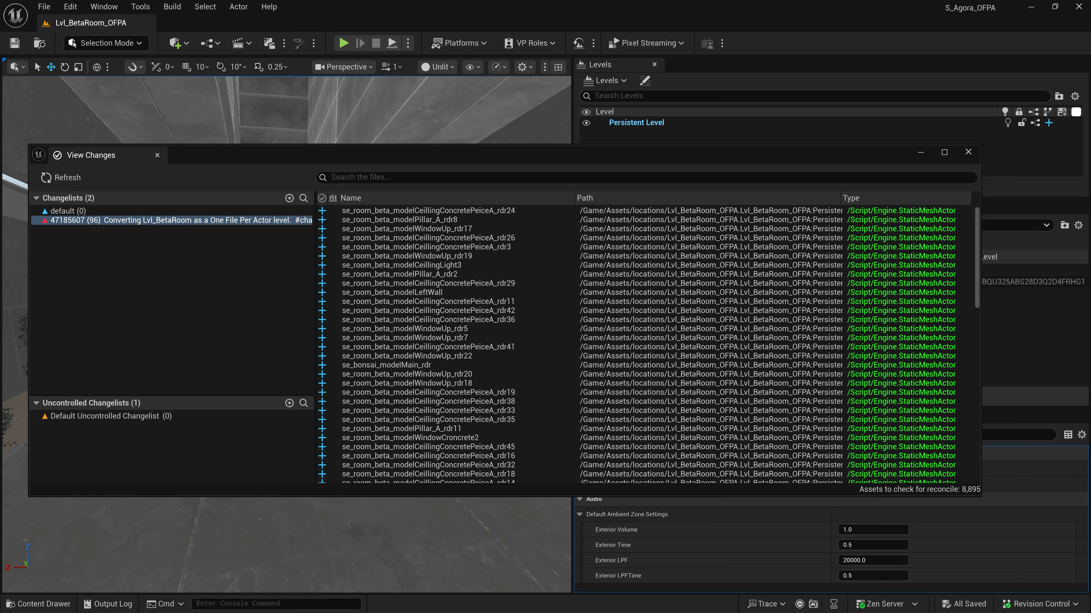
{"action": "key", "text": "alt+Tab"}
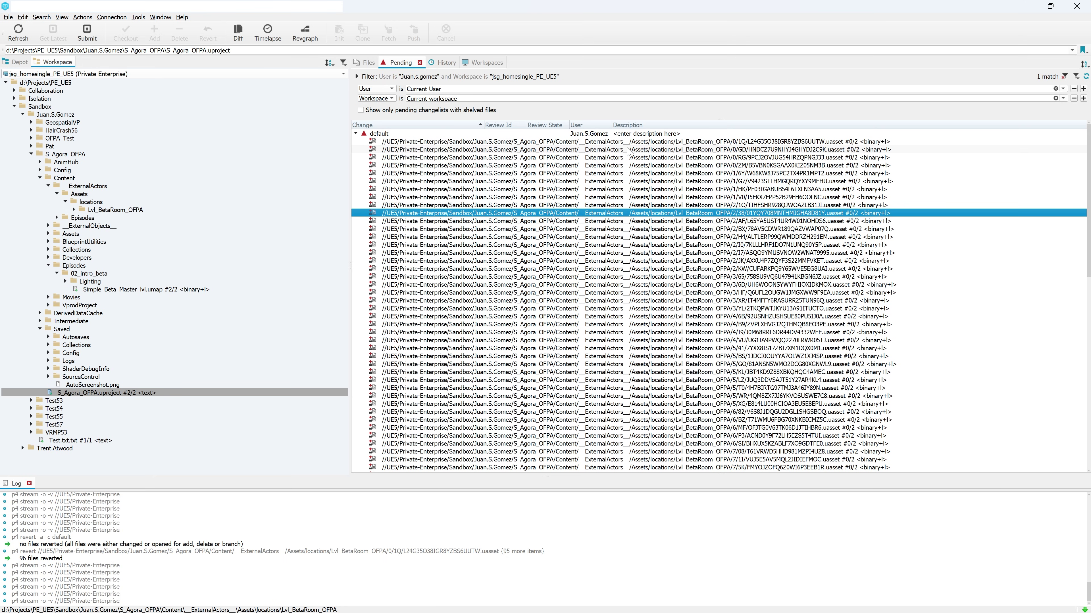
Inspect the pending Lvl_BetaRoom_OFPA external actor .uasset files in P4V, then return to Unreal
{"action": "left_click", "coordinate": [477, 143]}
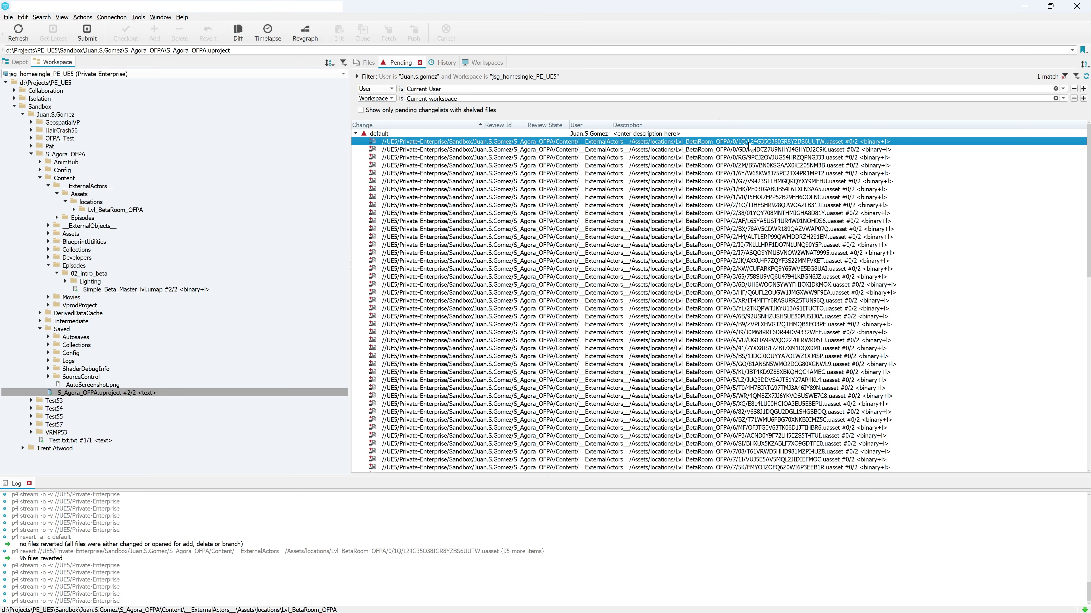
{"action": "scroll", "coordinate": [797, 279], "scroll_direction": "down", "scroll_amount": 6}
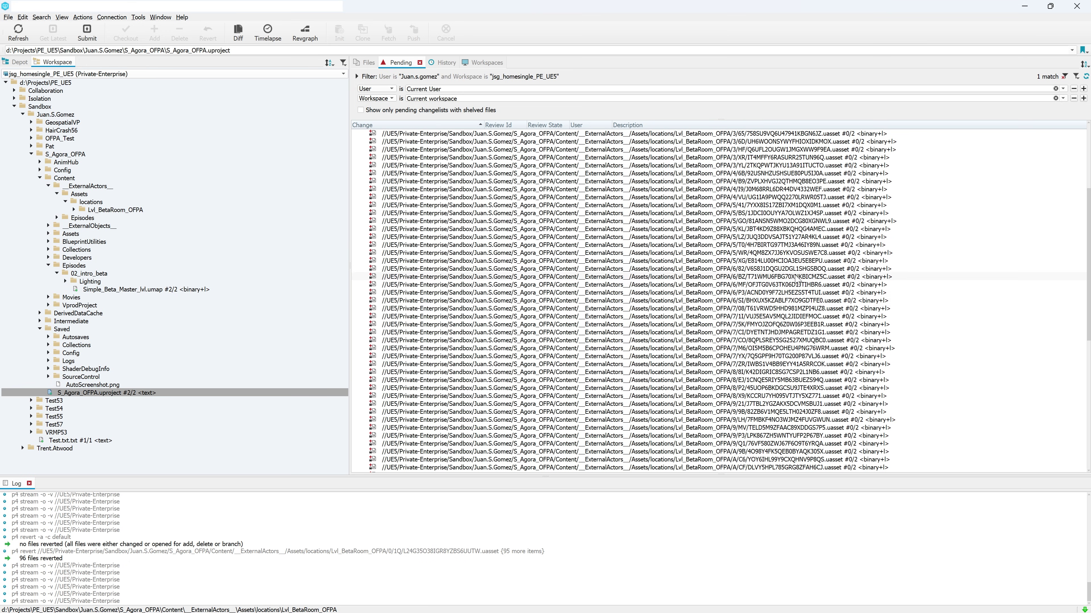
{"action": "left_click", "coordinate": [807, 316]}
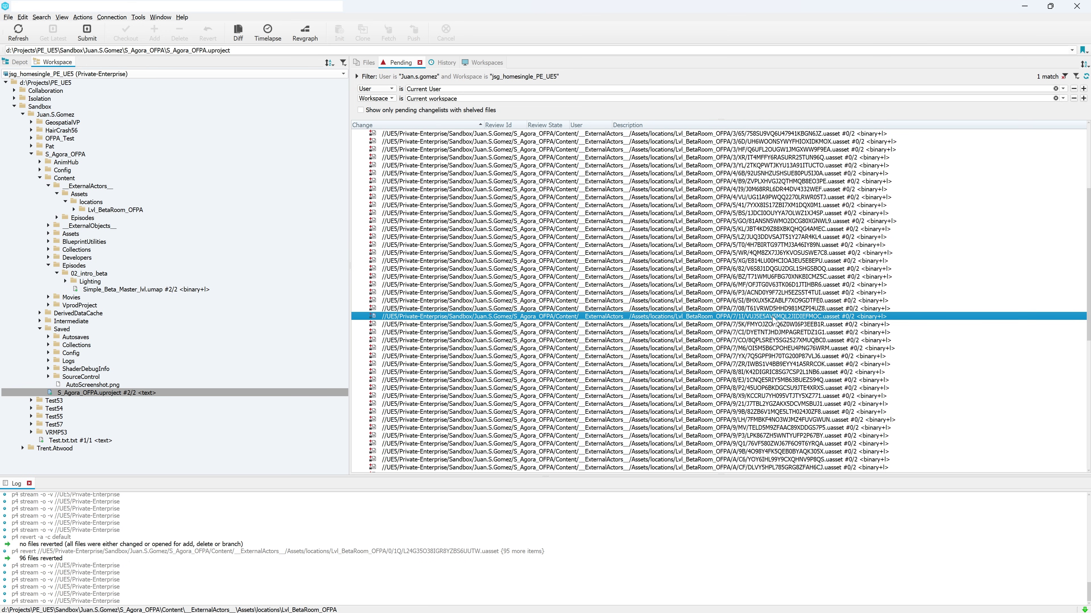
{"action": "key", "text": "alt+Tab"}
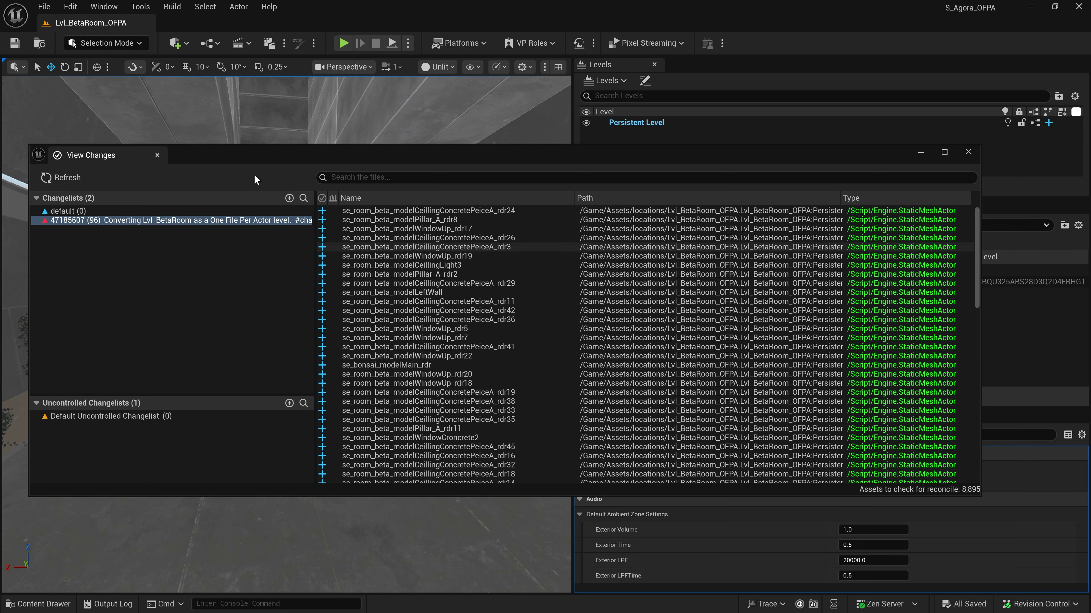
Submit changelist 47185607 containing the One File Per Actor conversion
{"action": "left_click", "coordinate": [173, 221]}
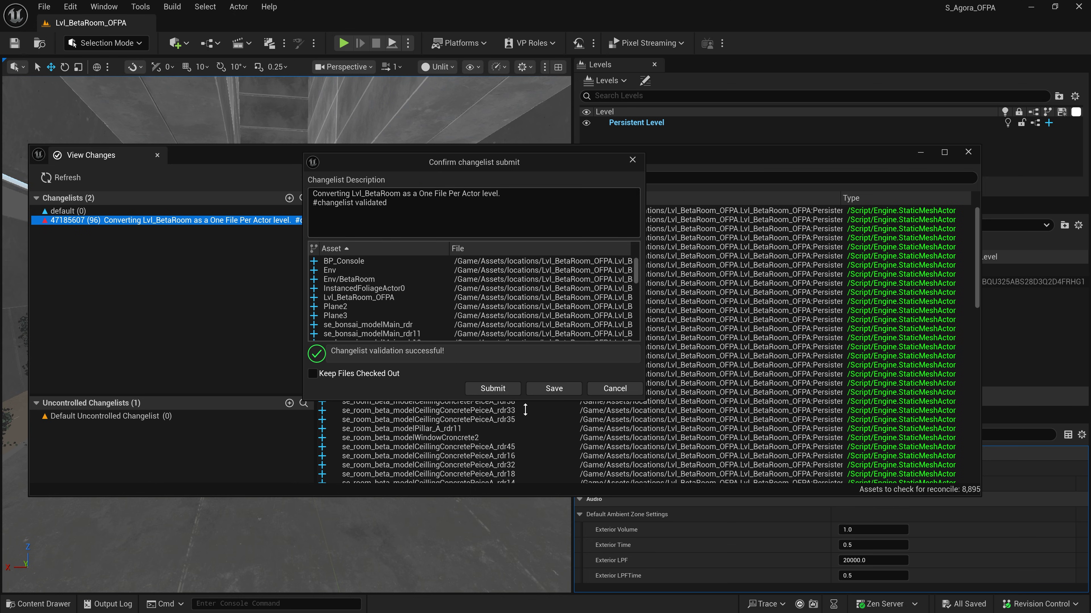
{"action": "left_click", "coordinate": [502, 389]}
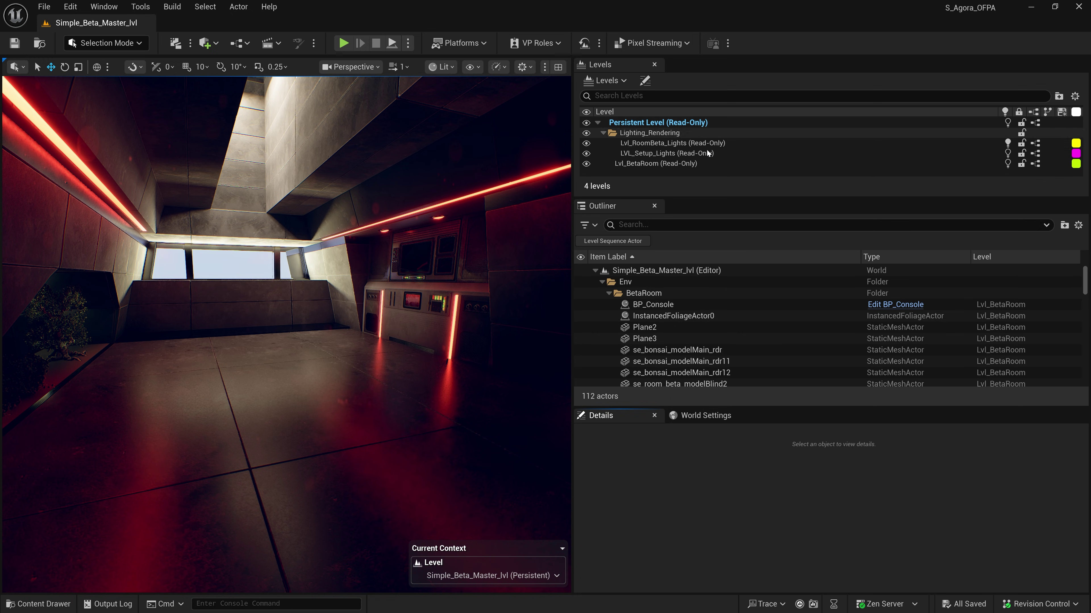
Delete the Lvl_BetaRoom sublevel from the master level's Levels panel, confirming the removal
{"action": "left_click_drag", "start_coordinate": [1088, 285], "coordinate": [1084, 370]}
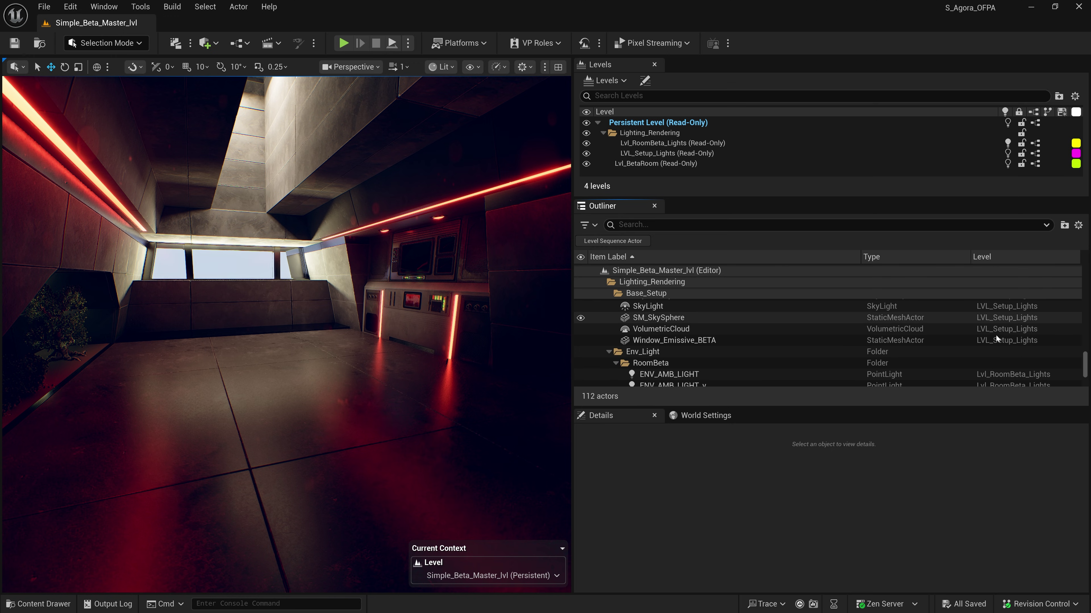
{"action": "left_click", "coordinate": [663, 163]}
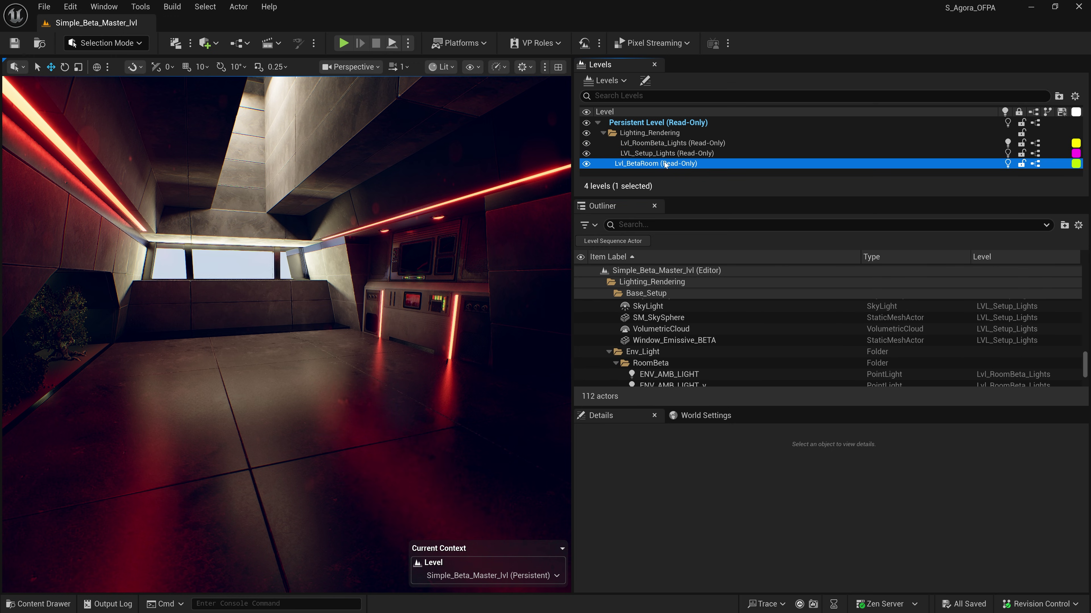
{"action": "key", "text": "Delete"}
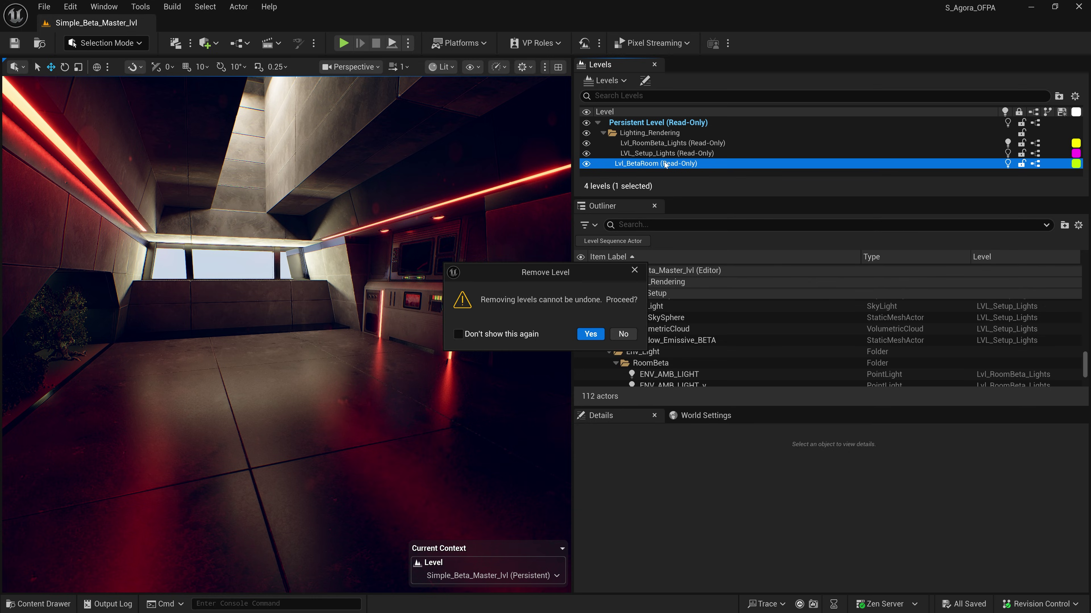
{"action": "left_click", "coordinate": [591, 334]}
{"action": "key", "text": "ctrl+space"}
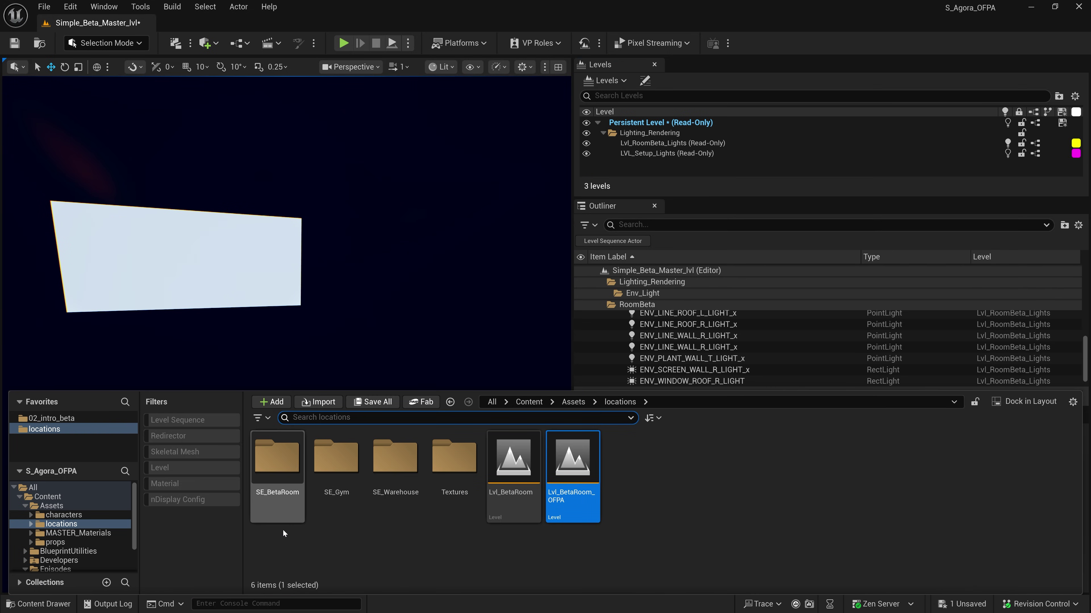
Add Lvl_BetaRoom_OFPA as a sublevel and toggle its Outliner folder to compare actors
{"action": "left_click_drag", "start_coordinate": [582, 483], "coordinate": [648, 167]}
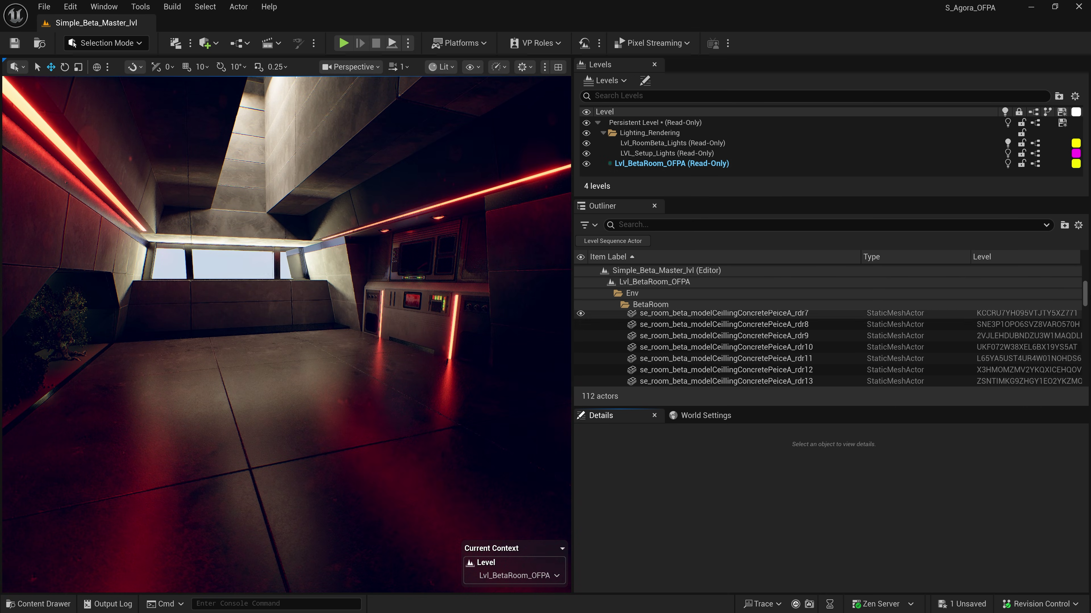
{"action": "scroll", "coordinate": [709, 326], "scroll_direction": "up", "scroll_amount": 5}
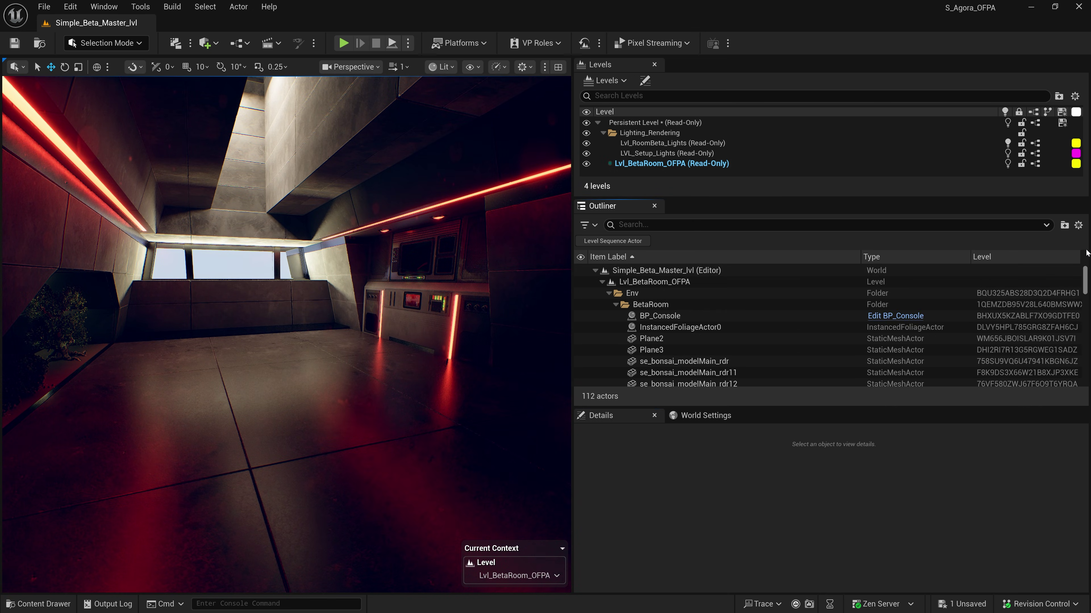
{"action": "left_click", "coordinate": [601, 282]}
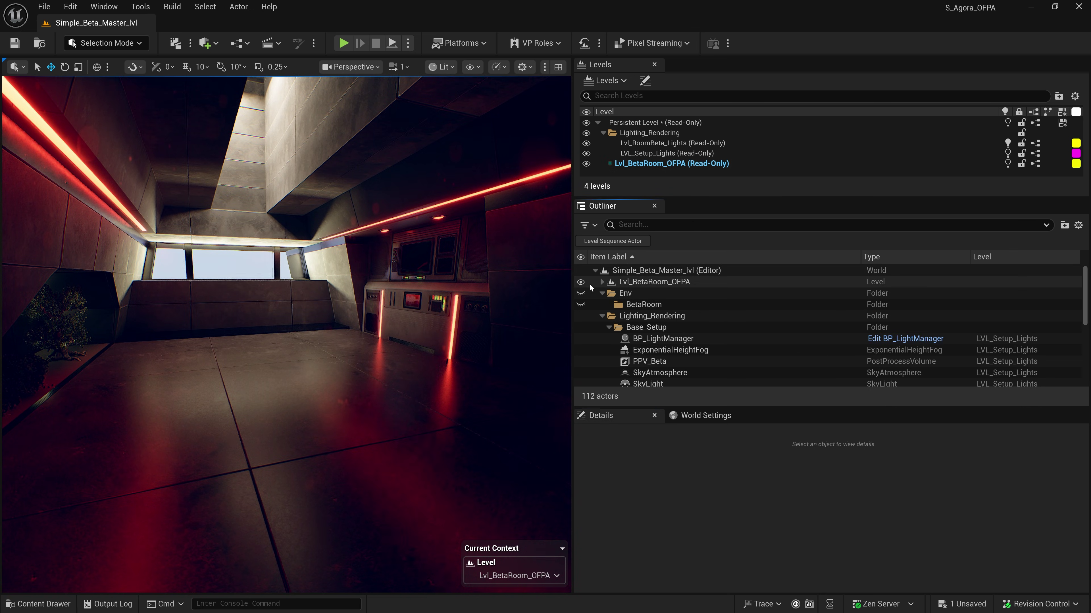
{"action": "left_click", "coordinate": [602, 282]}
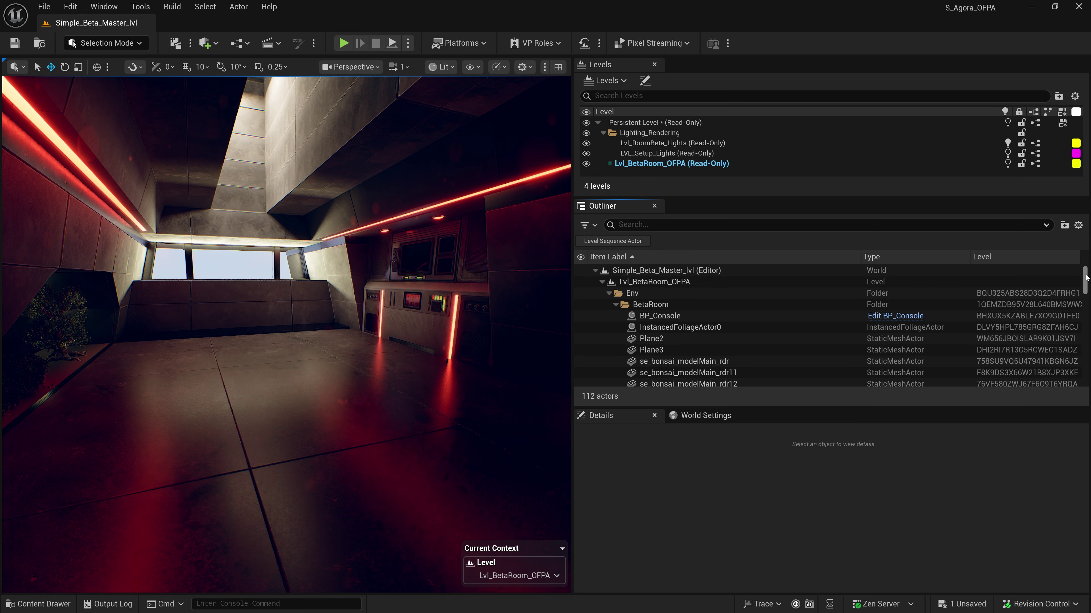
Scroll the Outliner to inspect Lvl_BetaRoom_OFPA actors' external package identifiers
{"action": "left_click_drag", "start_coordinate": [1085, 277], "coordinate": [1084, 367]}
{"action": "scroll", "coordinate": [829, 340], "scroll_direction": "up", "scroll_amount": 2}
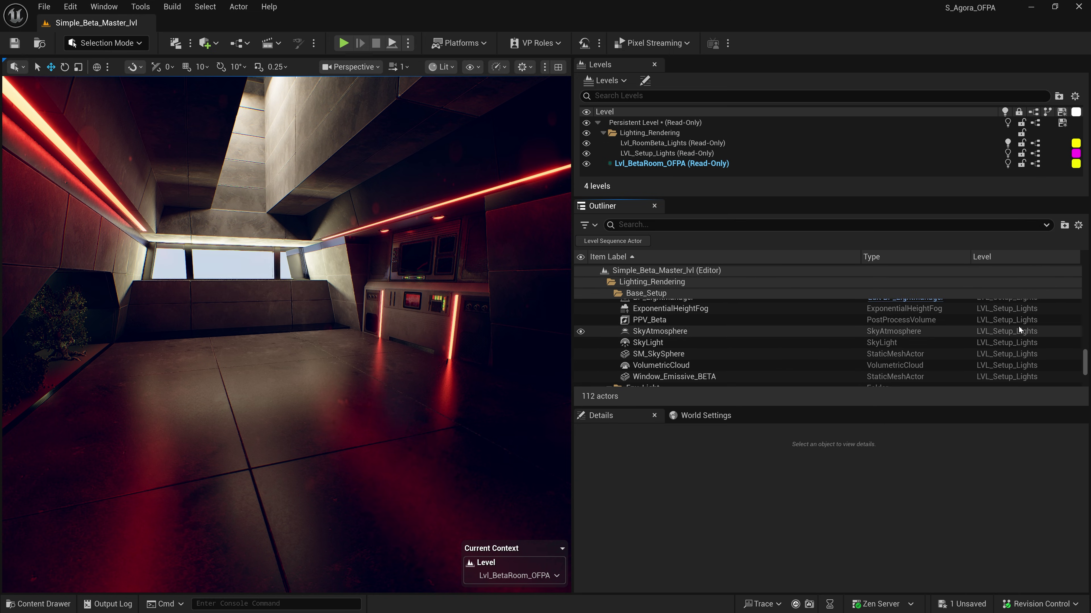
{"action": "scroll", "coordinate": [1018, 327], "scroll_direction": "up", "scroll_amount": 2}
{"action": "scroll", "coordinate": [1026, 346], "scroll_direction": "up", "scroll_amount": 1}
{"action": "scroll", "coordinate": [1026, 343], "scroll_direction": "down", "scroll_amount": 3}
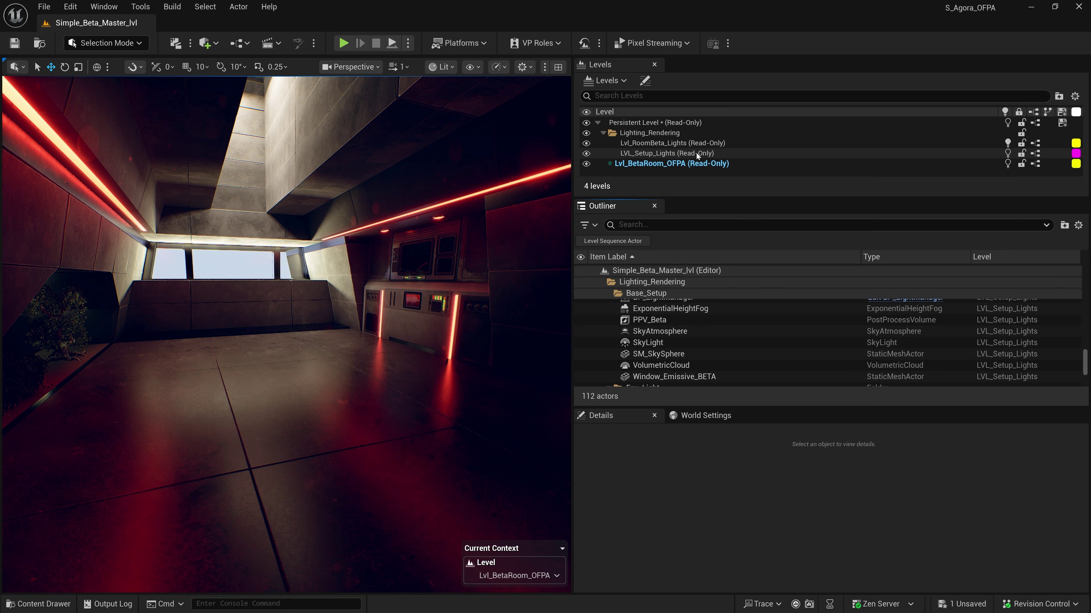
{"action": "scroll", "coordinate": [1016, 347], "scroll_direction": "down", "scroll_amount": 2}
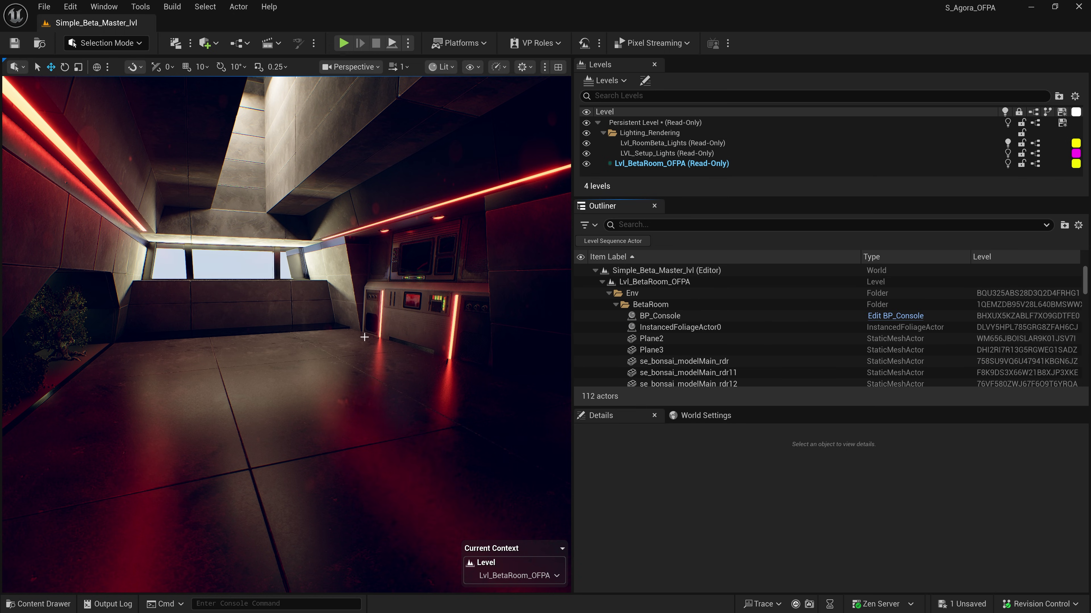
Drag the se_bonsai_modelMain_rdr bonsai along X from the left wall toward the room centre
{"action": "mouse_move", "coordinate": [409, 297]}
{"action": "left_mouse_down"}
{"action": "mouse_move", "coordinate": [415, 282]}
{"action": "mouse_move", "coordinate": [409, 297]}
{"action": "left_mouse_up"}
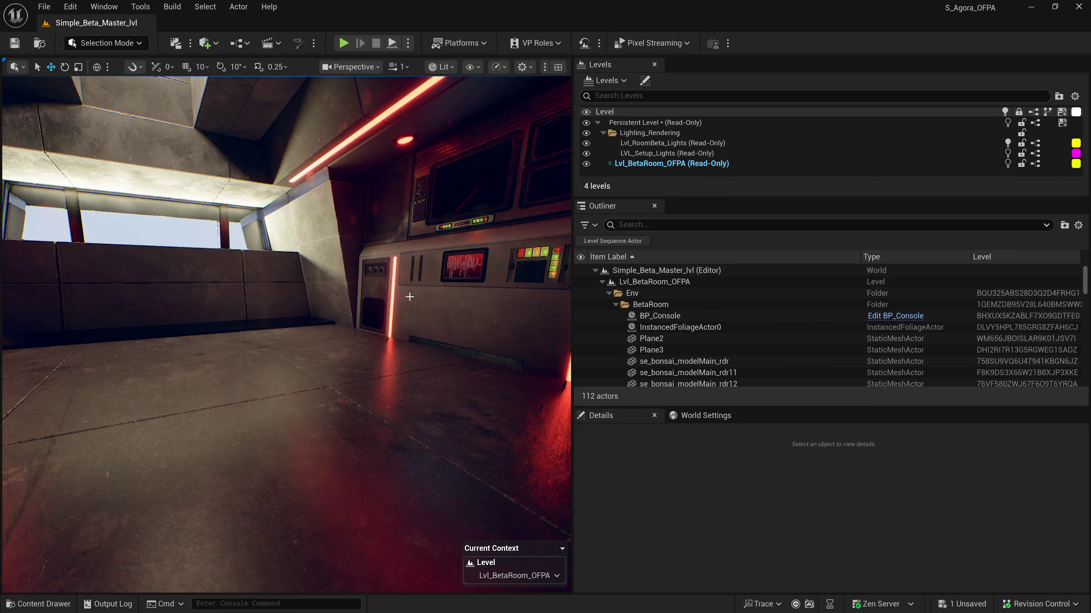
{"action": "left_click", "coordinate": [465, 268]}
{"action": "scroll", "coordinate": [688, 569], "scroll_direction": "down", "scroll_amount": 10}
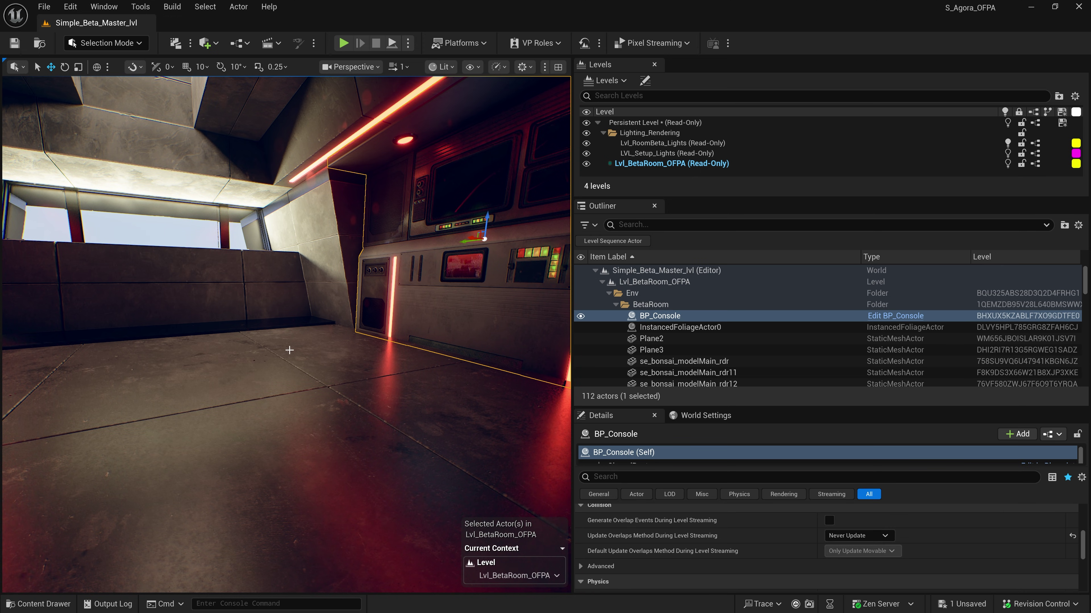
{"action": "right_click_drag", "start_coordinate": [284, 350], "coordinate": [129, 331]}
{"action": "left_click", "coordinate": [98, 327]}
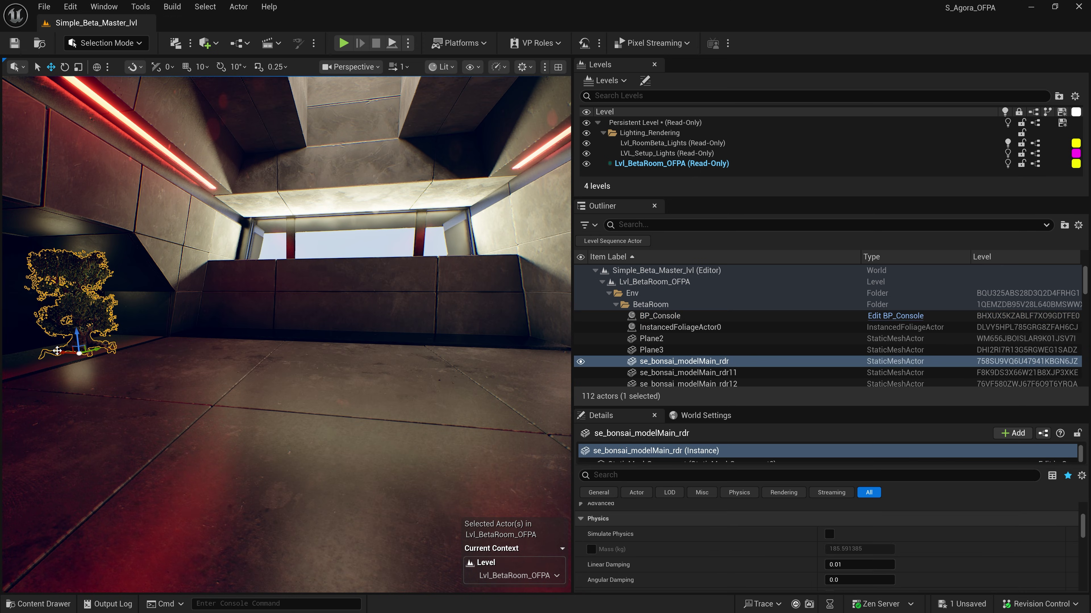
{"action": "left_click_drag", "start_coordinate": [57, 351], "coordinate": [240, 321]}
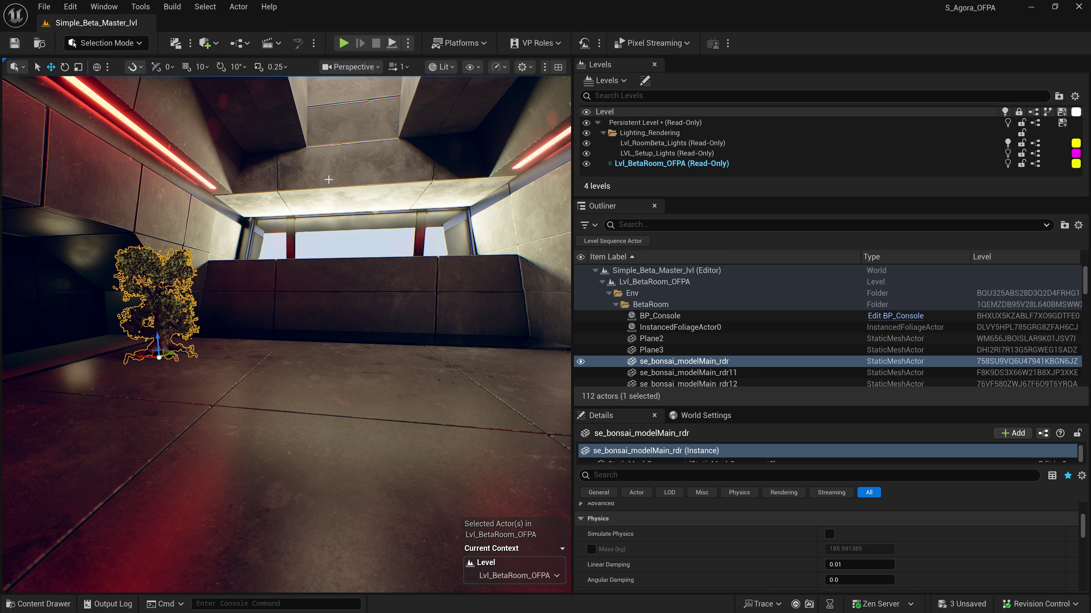
{"action": "left_click", "coordinate": [178, 164]}
{"action": "right_click_drag", "start_coordinate": [178, 165], "coordinate": [285, 398]}
Select the persistent level and search its World Settings for 'exter'
{"action": "left_click", "coordinate": [636, 124]}
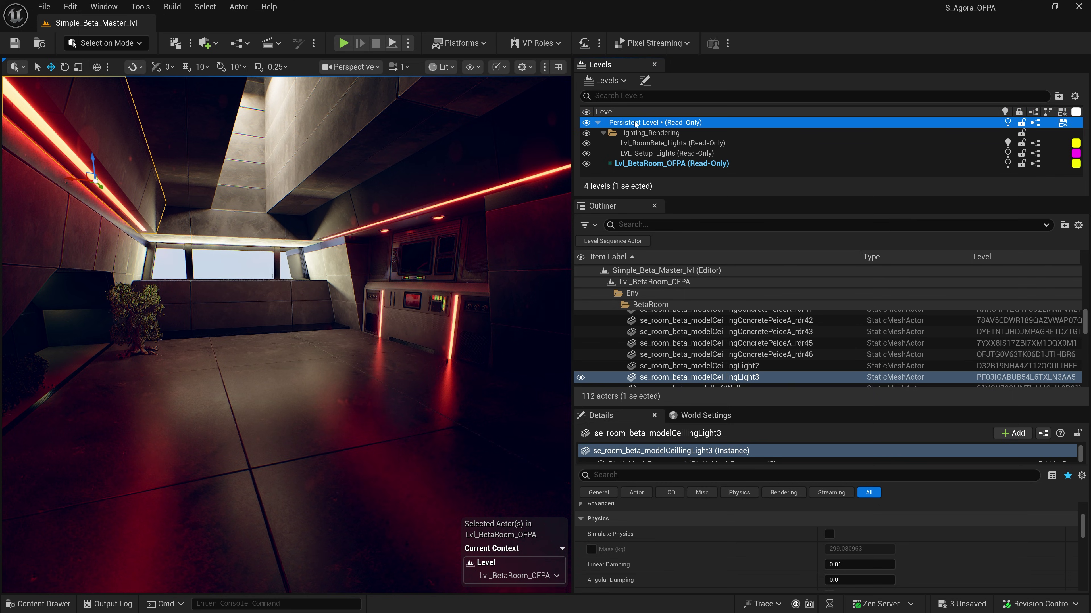
{"action": "left_click", "coordinate": [707, 416]}
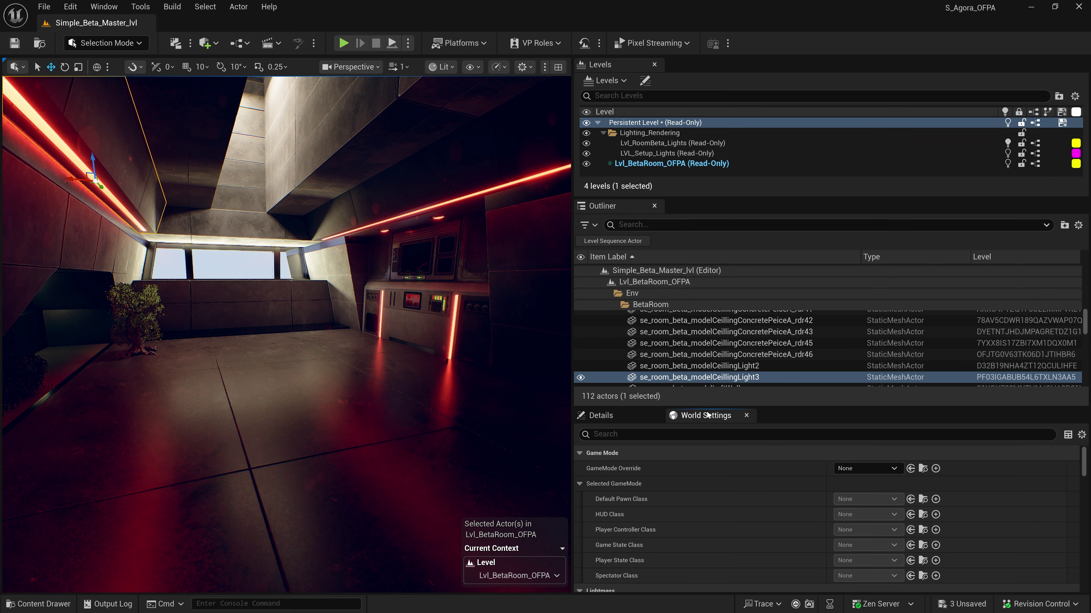
{"action": "left_click", "coordinate": [653, 435]}
{"action": "type", "text": "exter"}
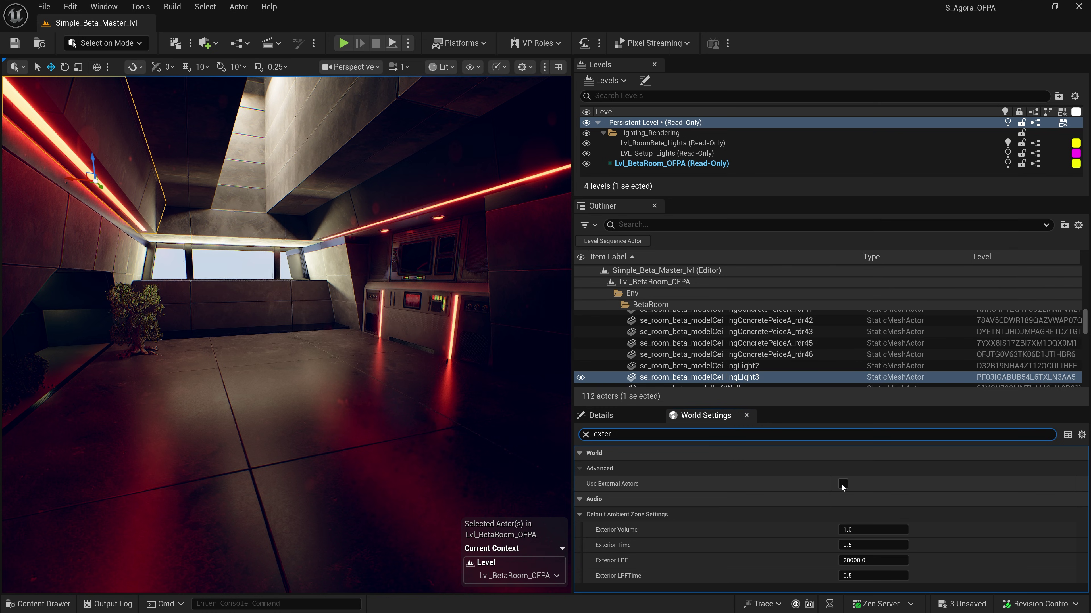
Select Lvl_BetaRoom_OFPA among the sublevels and scroll the docs to Converting Sublevels
{"action": "left_click", "coordinate": [685, 154]}
{"action": "left_click", "coordinate": [690, 143]}
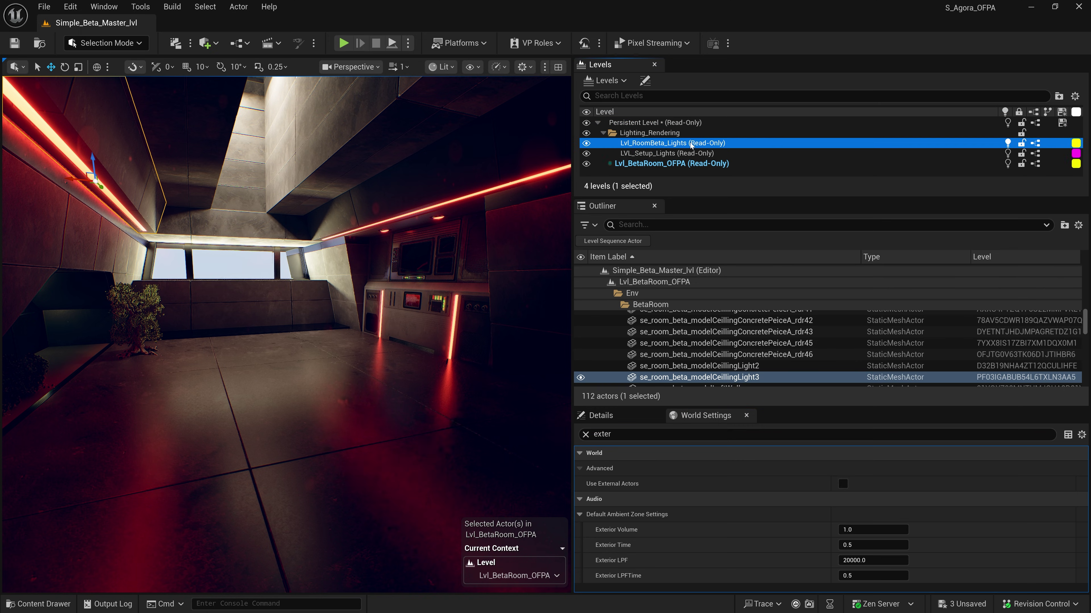
{"action": "left_click", "coordinate": [672, 164]}
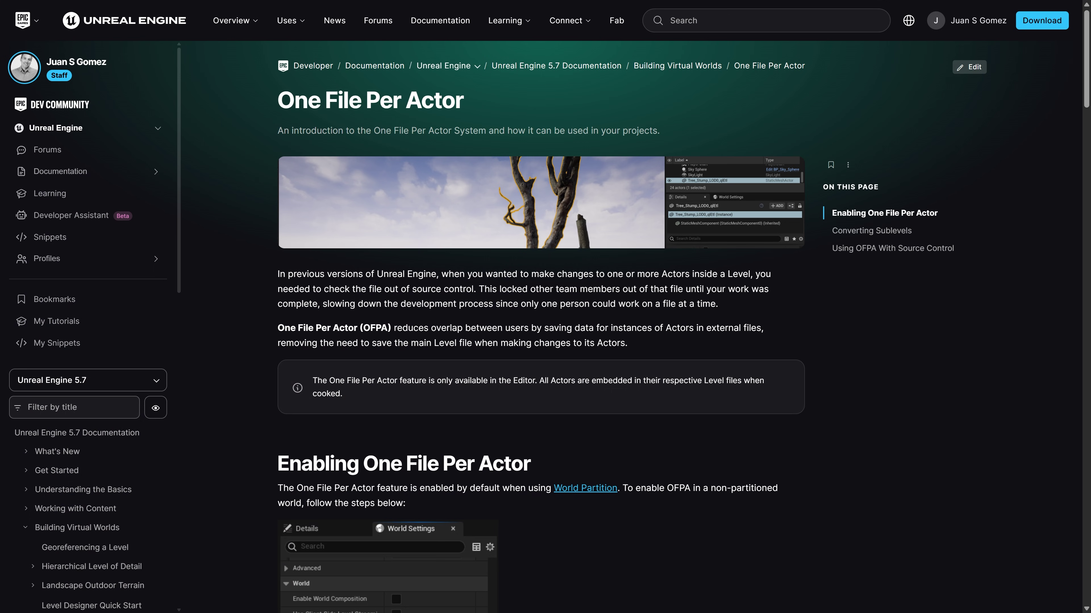
{"action": "scroll", "coordinate": [586, 386], "scroll_direction": "down", "scroll_amount": 15}
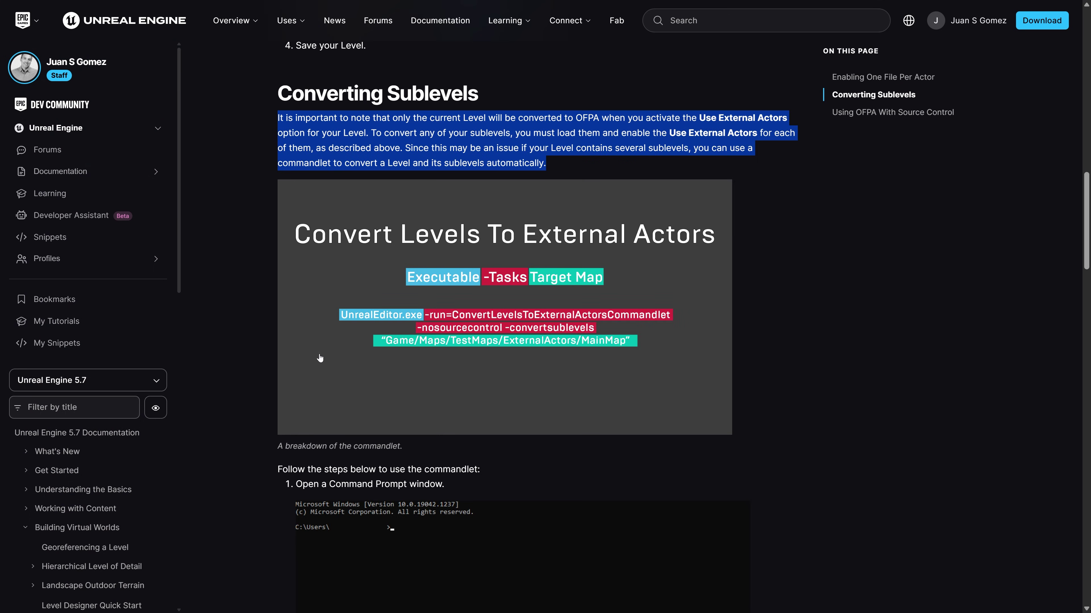
{"action": "scroll", "coordinate": [796, 340], "scroll_direction": "down", "scroll_amount": 6}
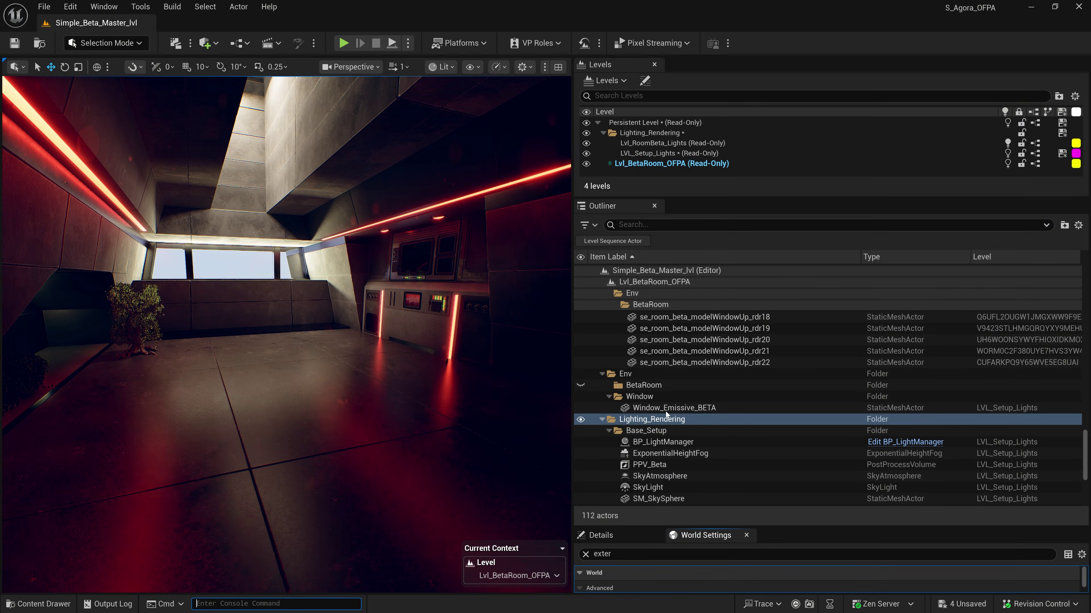
Try moving window meshes rdr20–rdr22 into the Window folder; it's refused with 'Cannot change folder root'
{"action": "left_click", "coordinate": [666, 397]}
{"action": "left_click", "coordinate": [771, 362]}
{"action": "left_click", "coordinate": [766, 341], "text": "shift"}
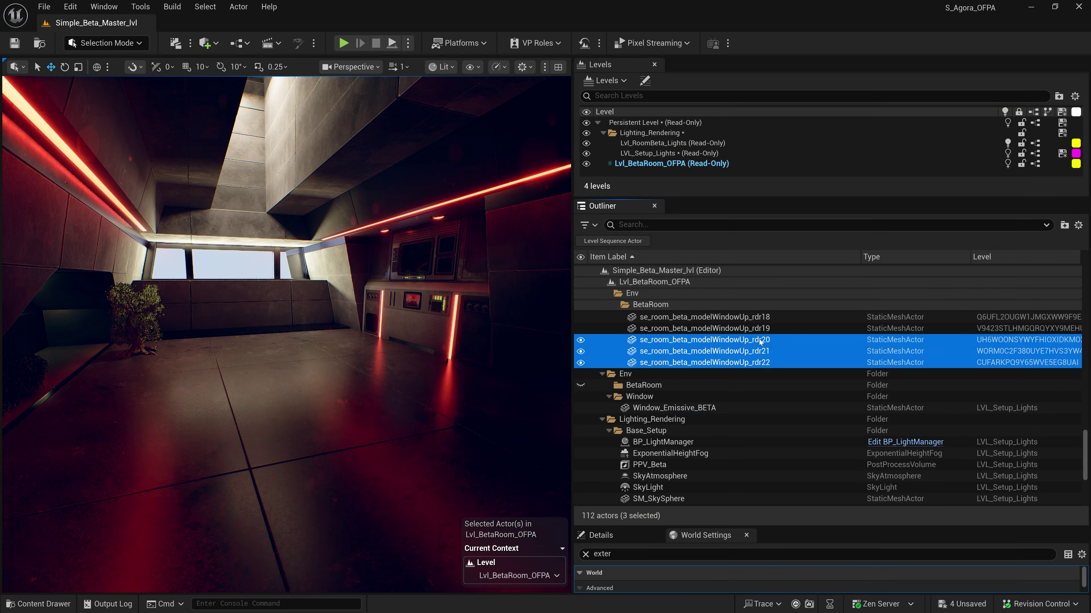
{"action": "left_click_drag", "start_coordinate": [766, 340], "coordinate": [645, 407]}
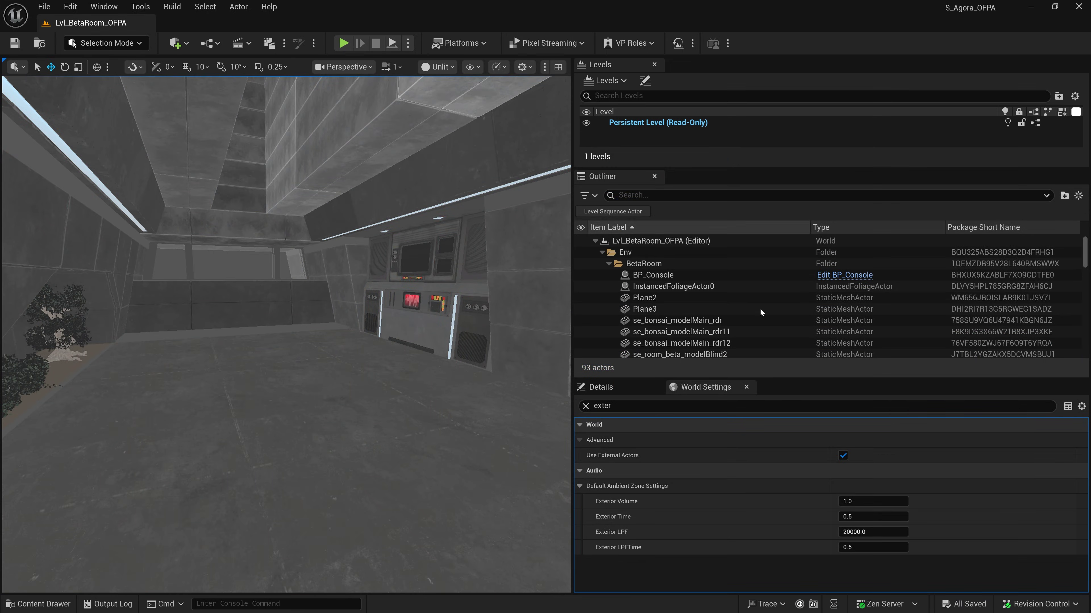
Disable Use External Actors on Lvl_BetaRoom_OFPA, then save and check out all 96 packages
{"action": "left_click", "coordinate": [843, 455]}
{"action": "left_click", "coordinate": [598, 332]}
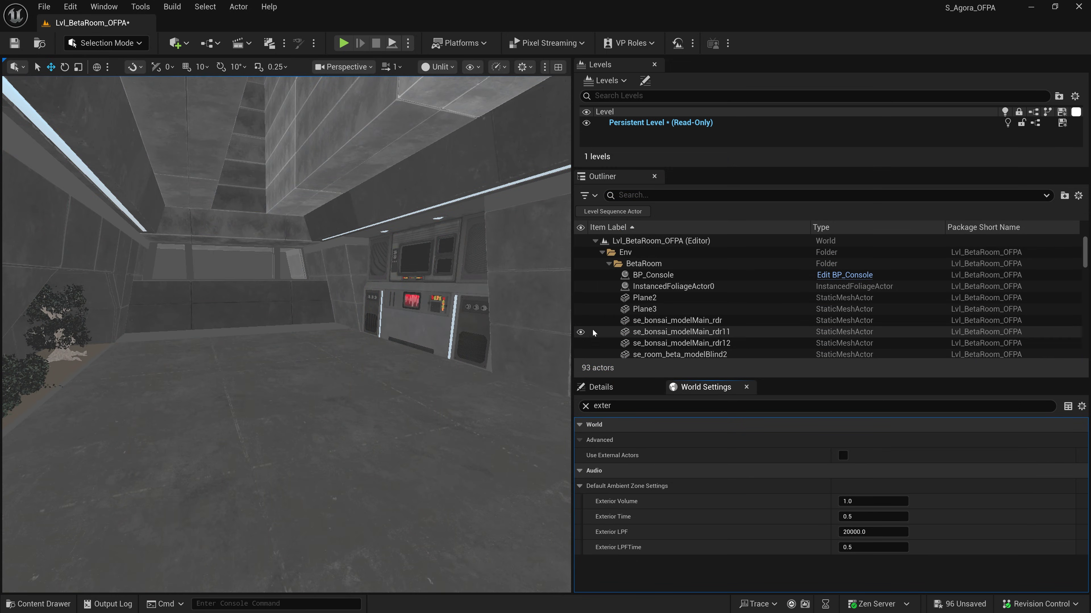
{"action": "left_click", "coordinate": [973, 605]}
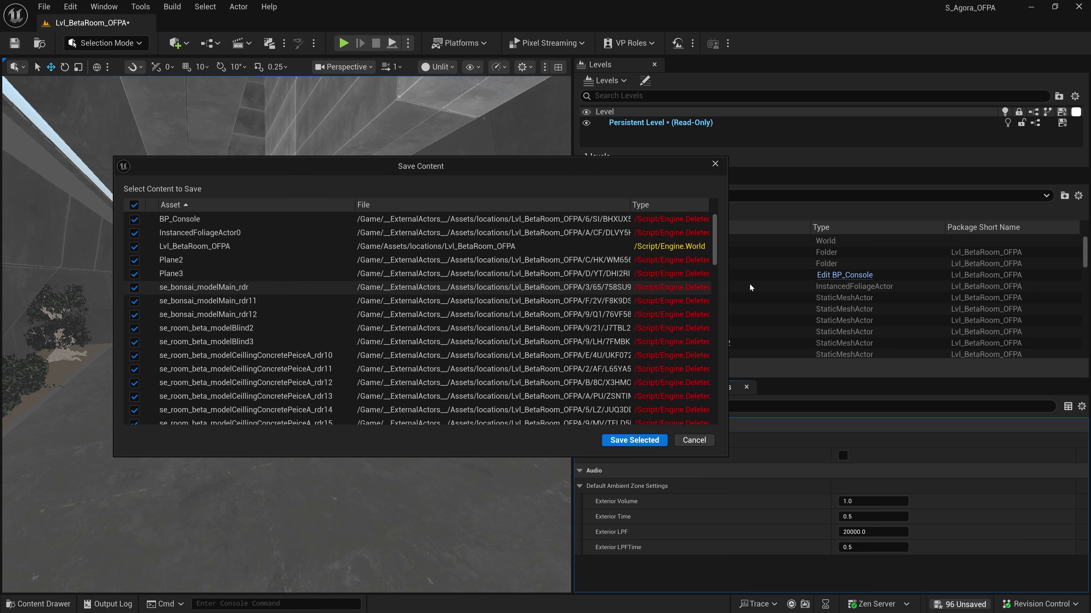
{"action": "left_click_drag", "start_coordinate": [727, 285], "coordinate": [891, 285]}
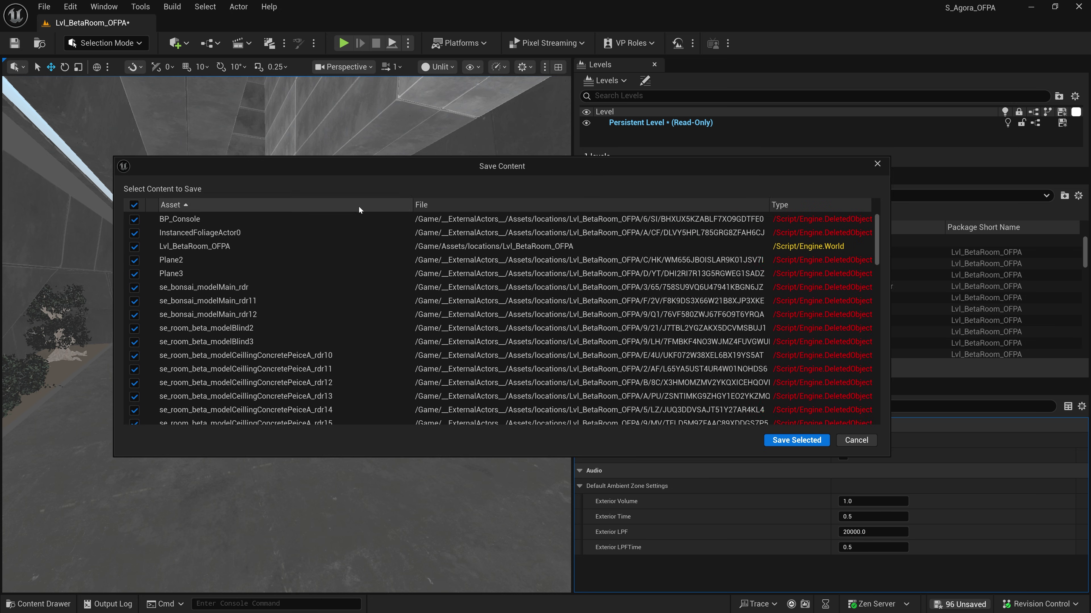
{"action": "left_click_drag", "start_coordinate": [413, 204], "coordinate": [312, 204]}
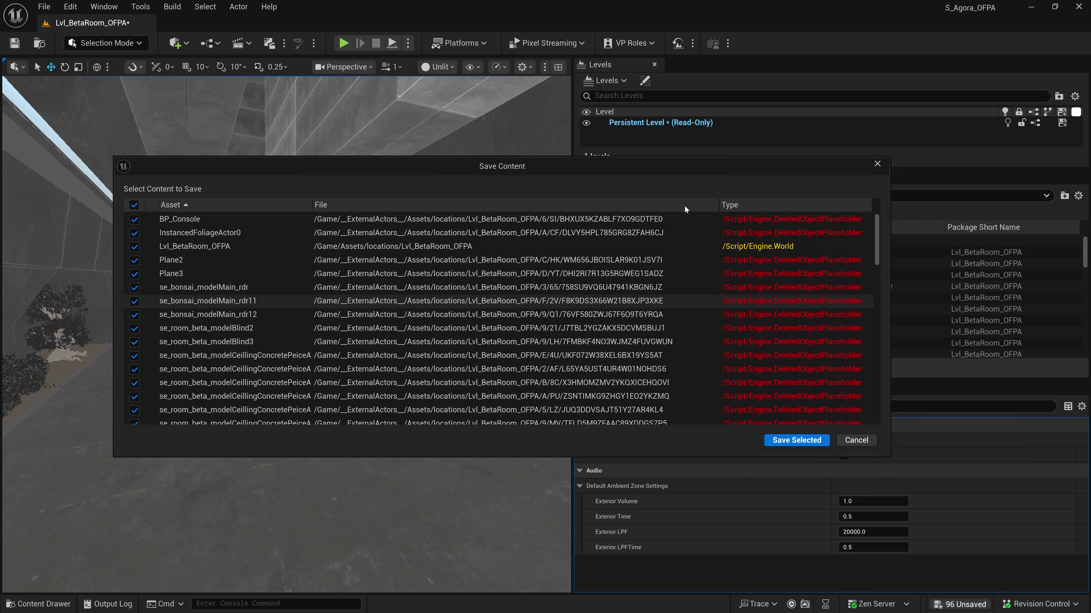
{"action": "left_click", "coordinate": [809, 435]}
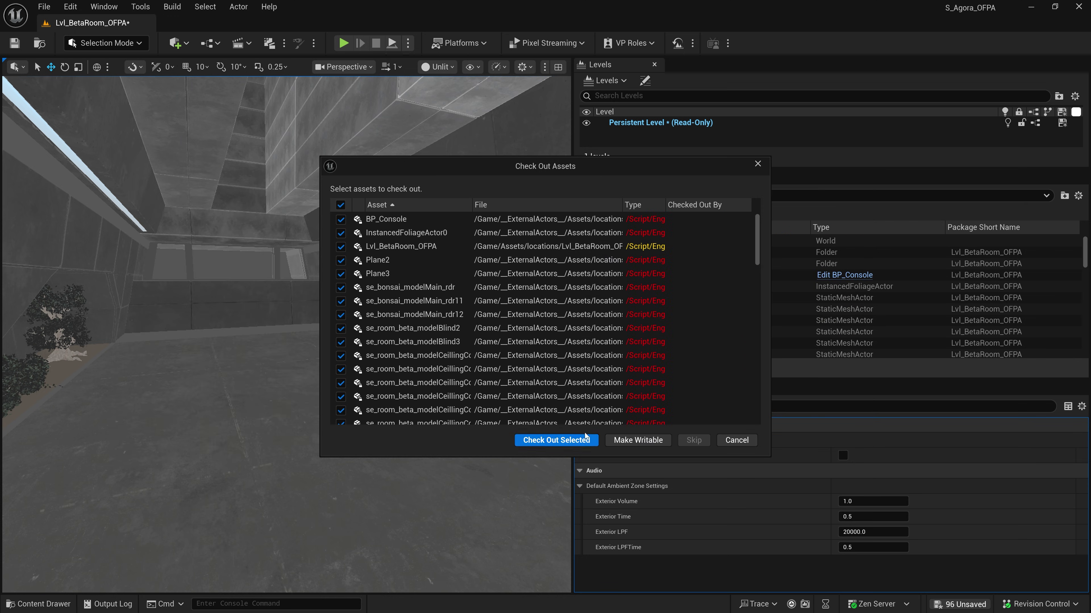
{"action": "left_click", "coordinate": [556, 440]}
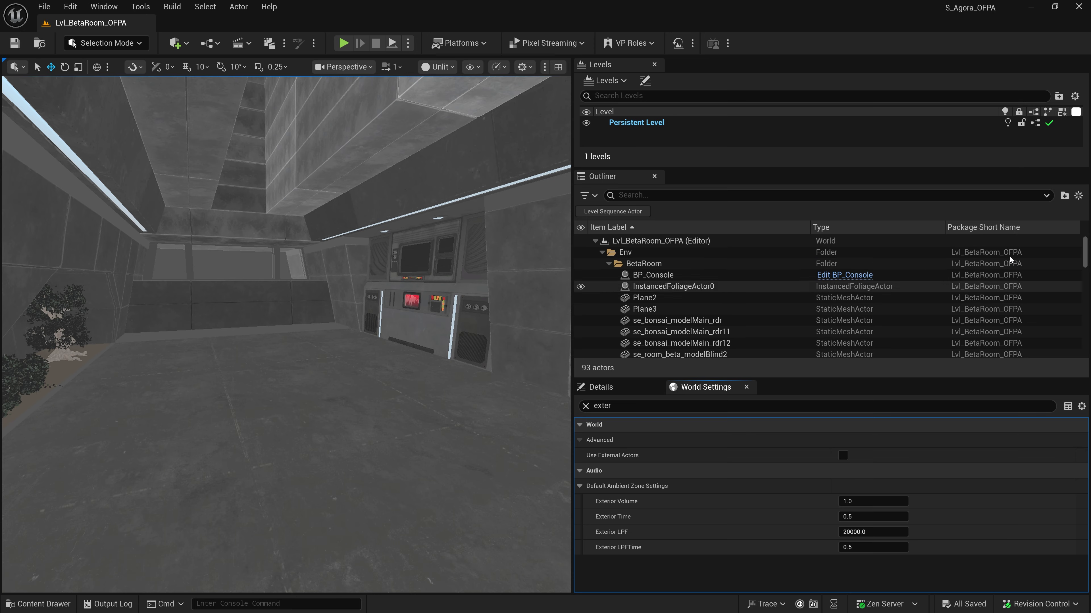
Open Revision Control View Changes and show the 94 files in the default changelist
{"action": "left_click", "coordinate": [1039, 604]}
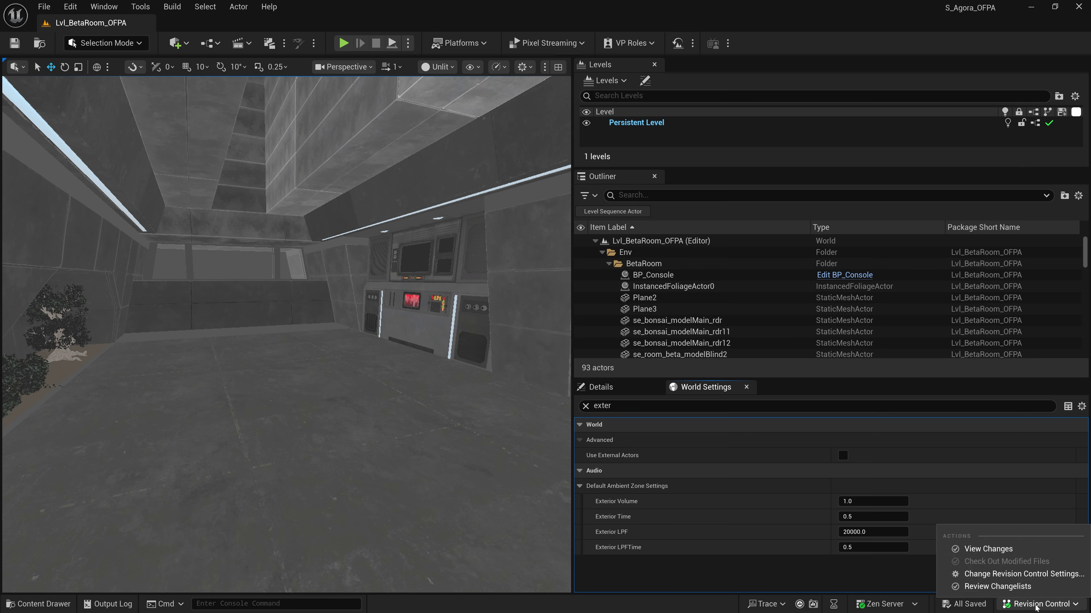
{"action": "left_click", "coordinate": [1027, 554]}
{"action": "left_click_drag", "start_coordinate": [147, 101], "coordinate": [457, 136]}
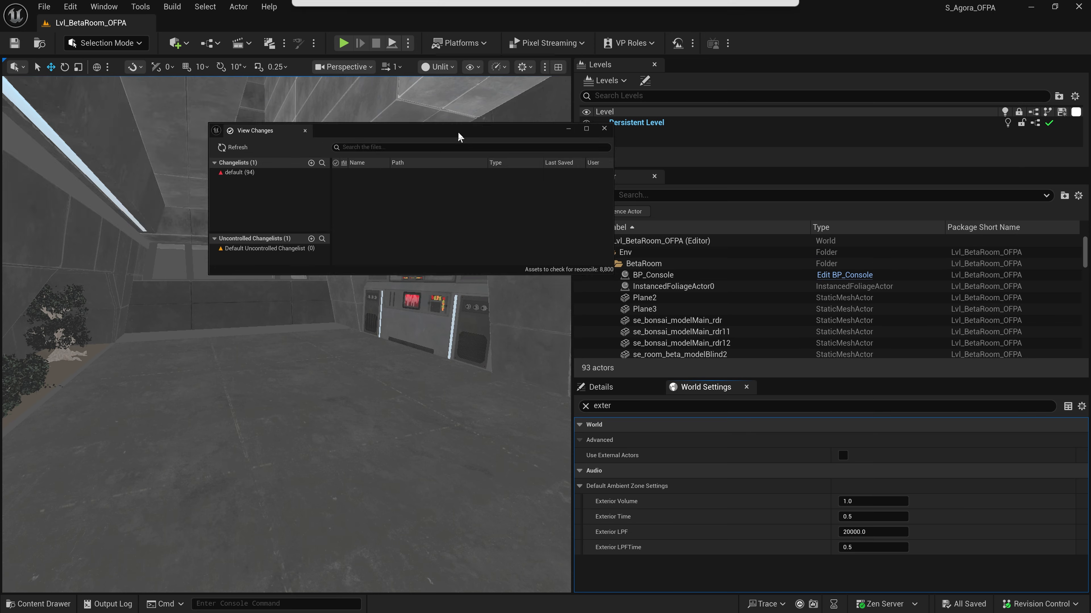
{"action": "left_click", "coordinate": [257, 174]}
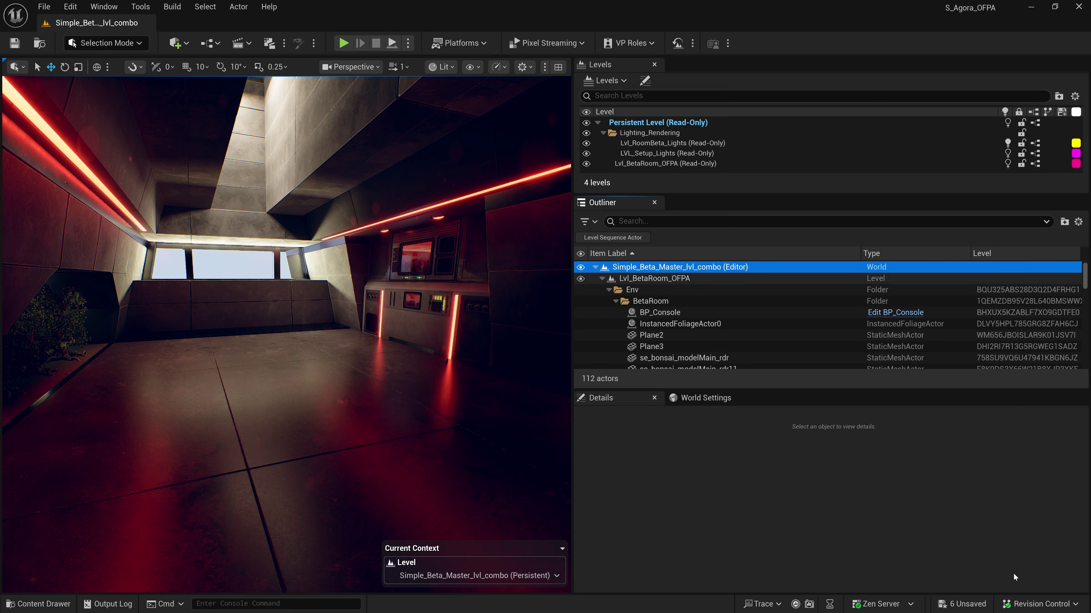
List the six unsaved assets and bring up the options for se_bonsai_modelMain_rdr11
{"action": "left_click", "coordinate": [962, 605]}
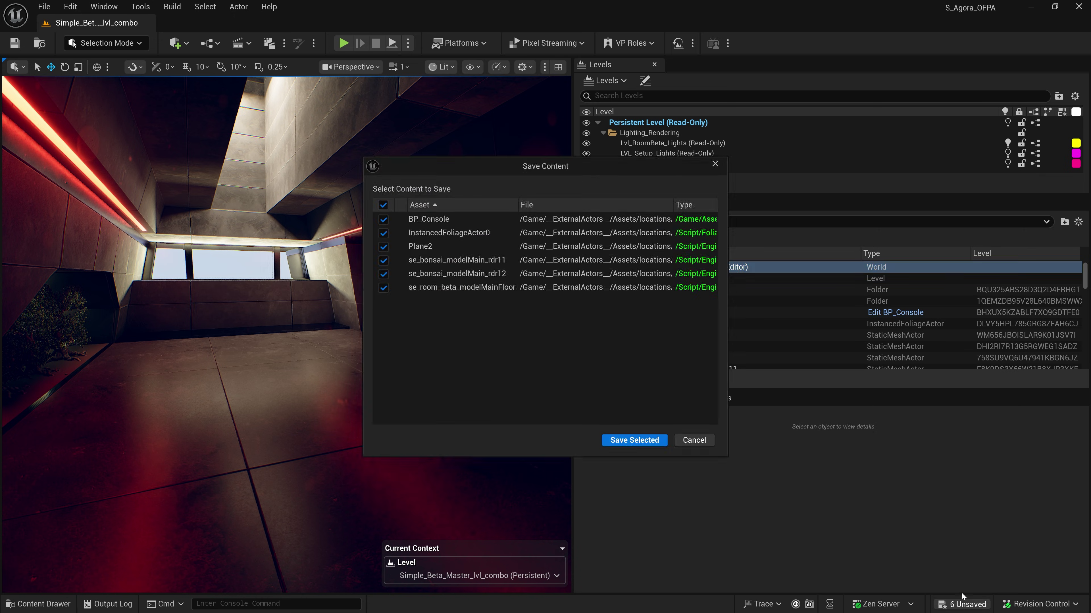
{"action": "left_click", "coordinate": [470, 263]}
{"action": "right_click", "coordinate": [470, 263]}
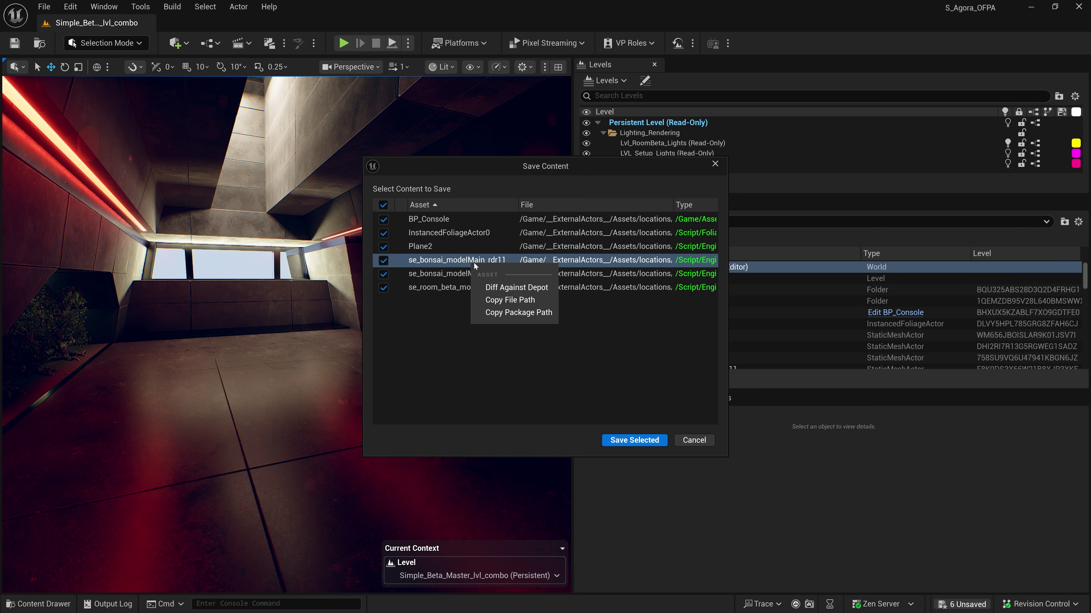
Diff se_bonsai_modelMain_rdr11, then Plane2, against the depot, showing Plane2's added bVisible=False line
{"action": "left_click", "coordinate": [512, 287]}
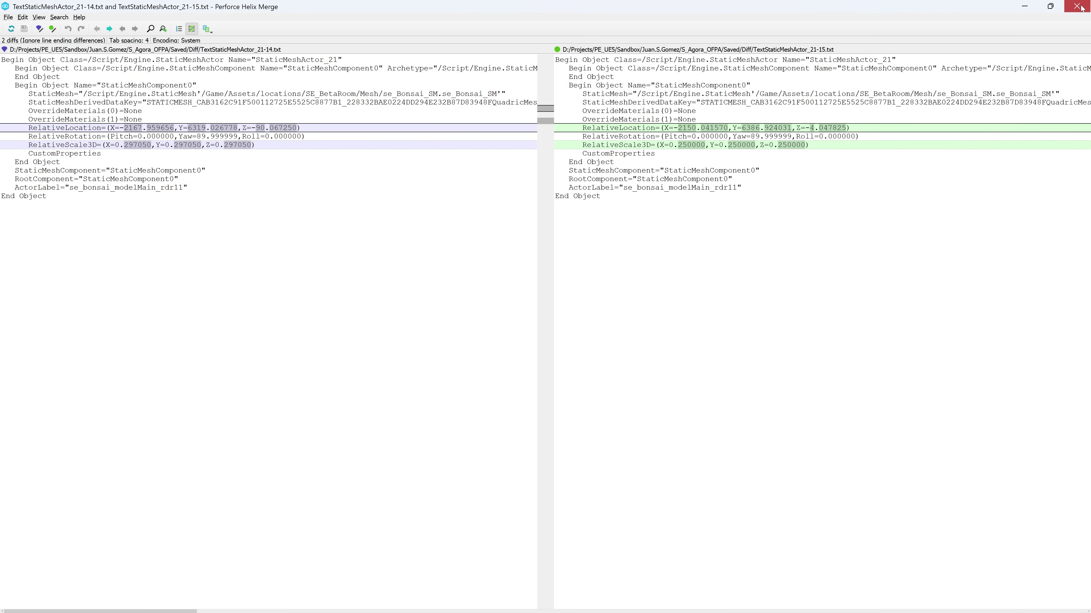
{"action": "left_click", "coordinate": [1080, 7]}
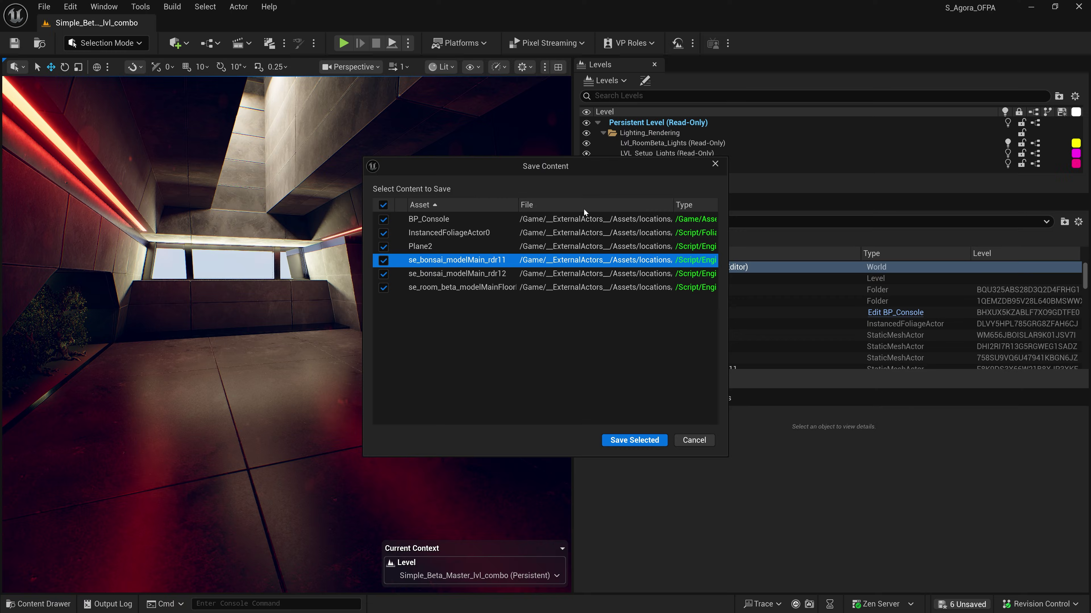
{"action": "left_click", "coordinate": [430, 247]}
{"action": "right_click", "coordinate": [431, 248]}
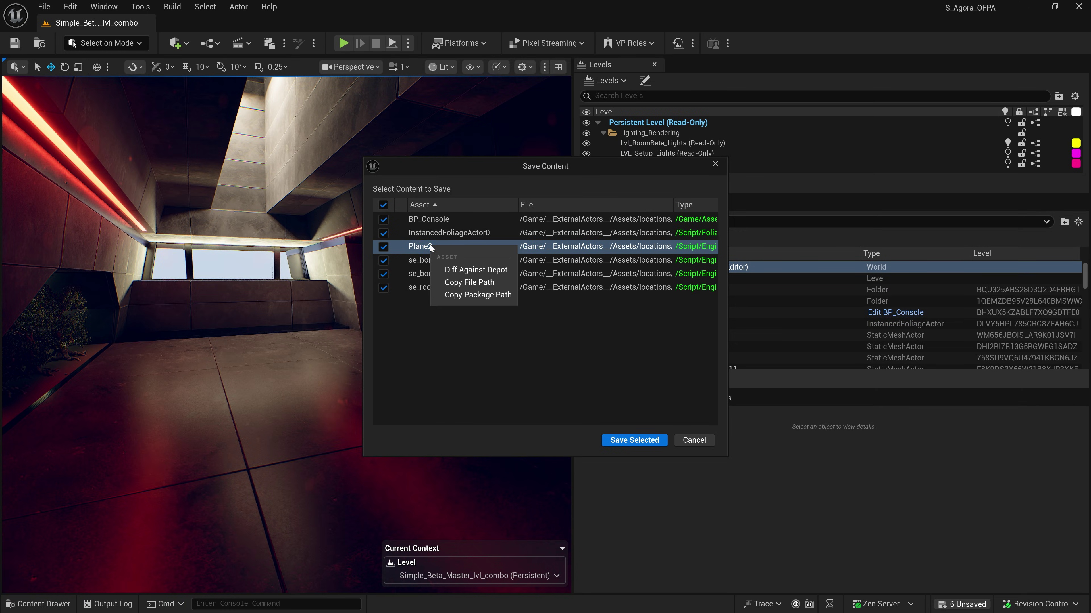
{"action": "left_click", "coordinate": [475, 273]}
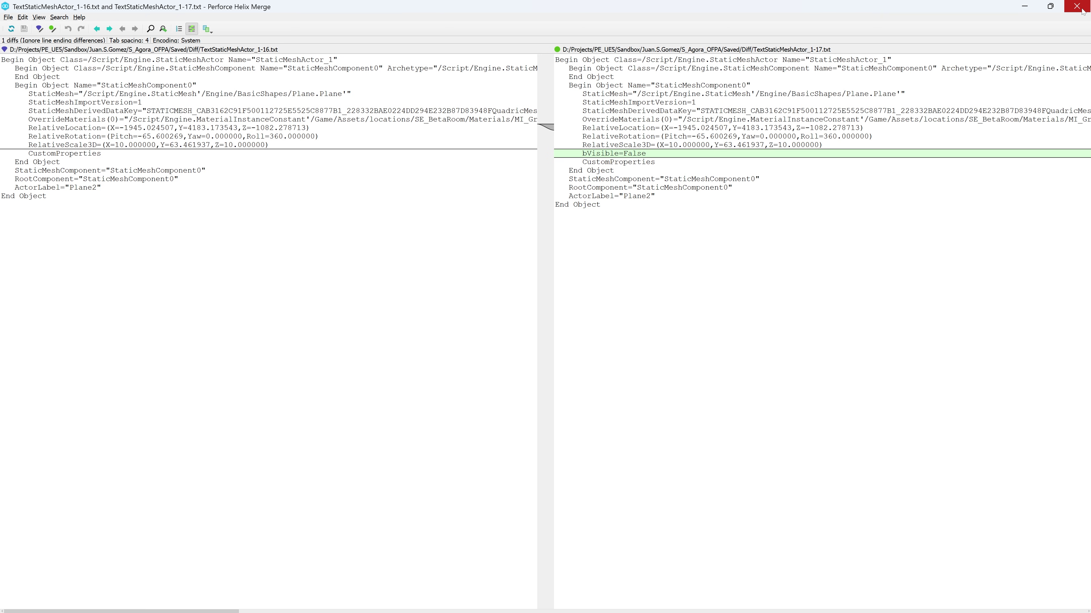
Widen the Save Content list, then save and check out the six modified actor assets
{"action": "left_click", "coordinate": [1081, 8]}
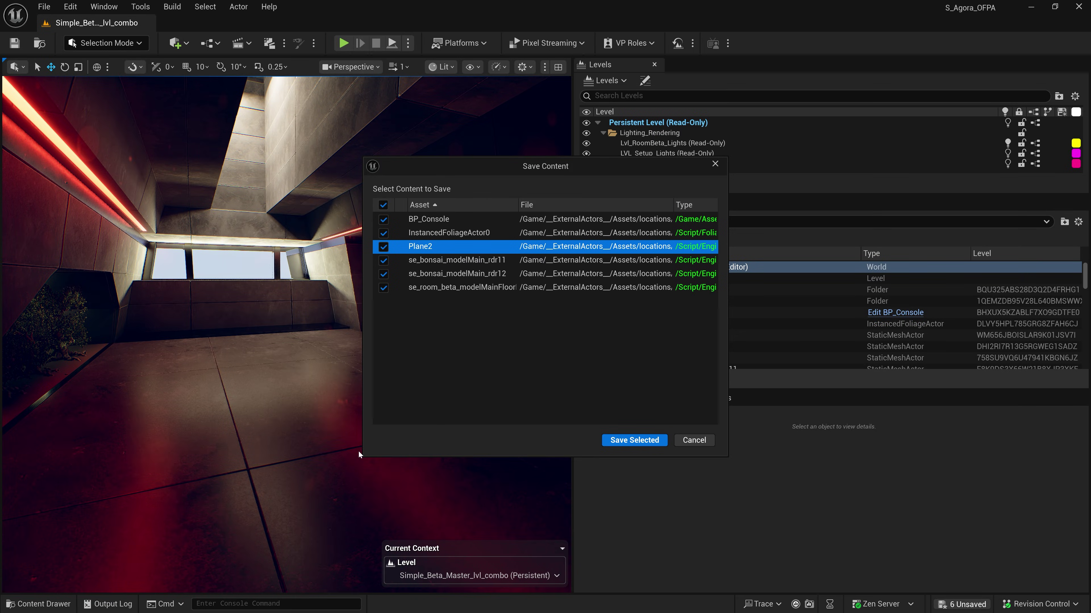
{"action": "left_click_drag", "start_coordinate": [363, 450], "coordinate": [122, 449]}
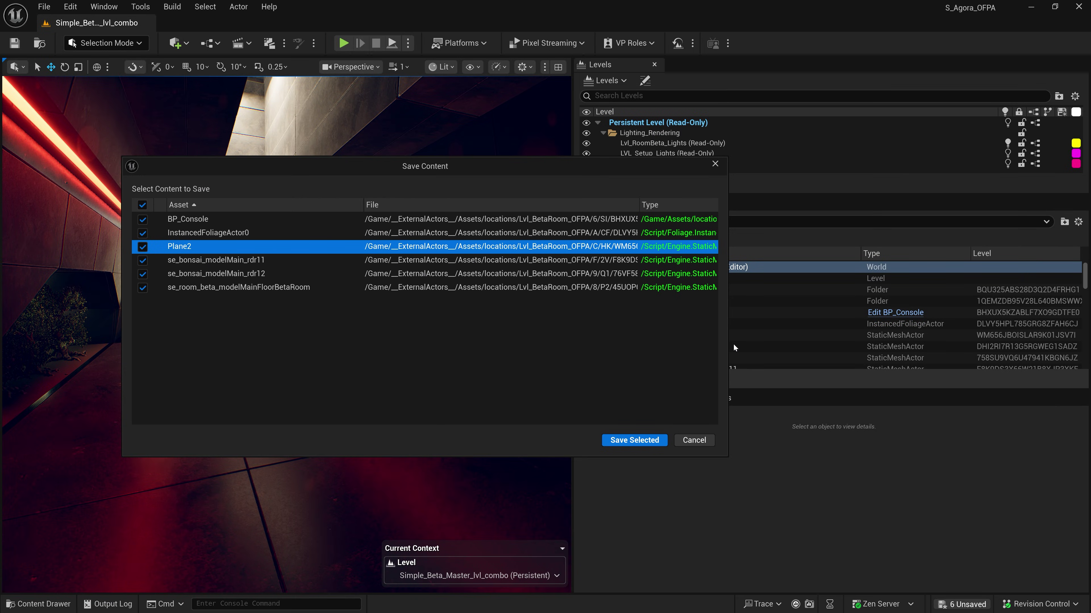
{"action": "left_click_drag", "start_coordinate": [729, 342], "coordinate": [880, 341]}
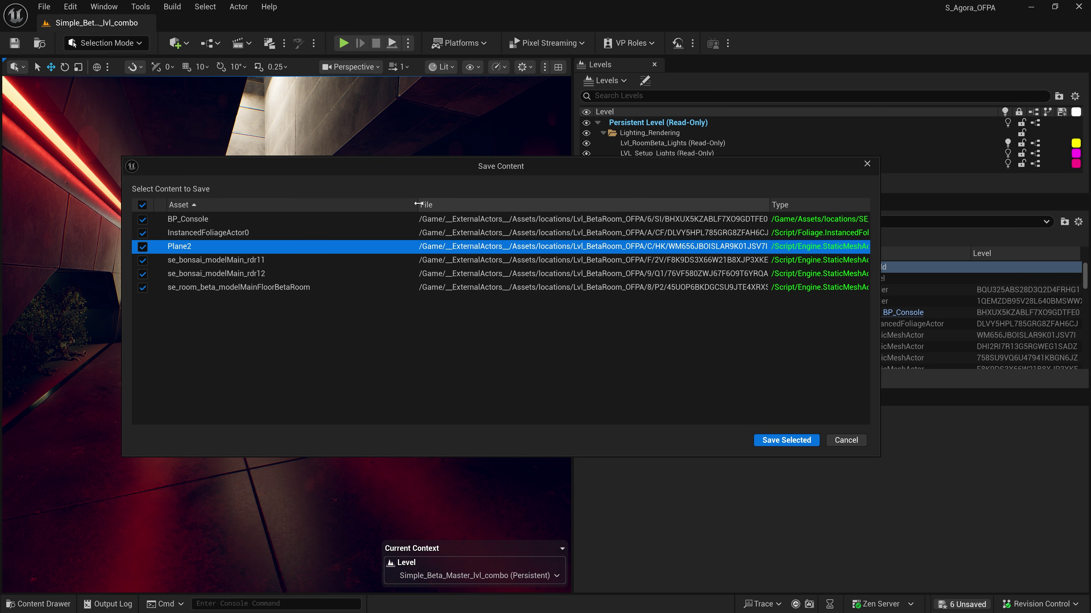
{"action": "left_click_drag", "start_coordinate": [422, 205], "coordinate": [343, 205]}
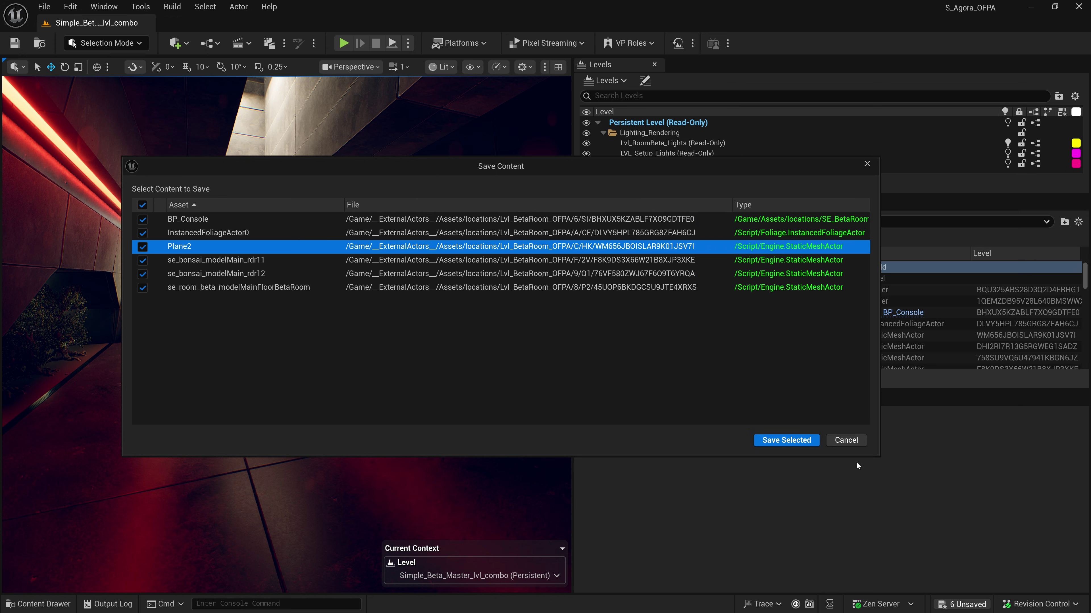
{"action": "left_click", "coordinate": [801, 442]}
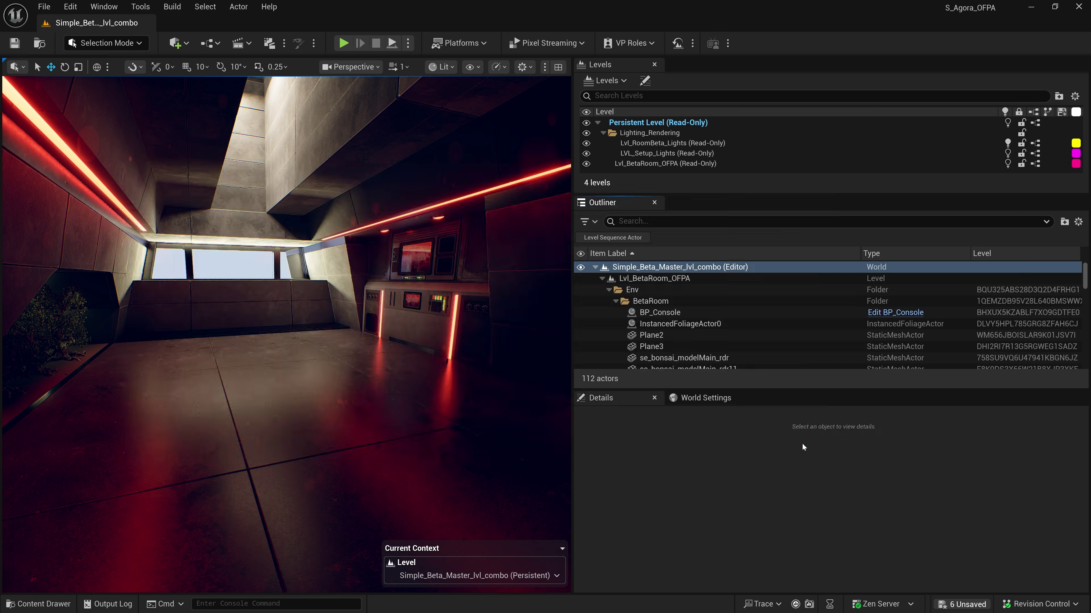
{"action": "left_click", "coordinate": [555, 440]}
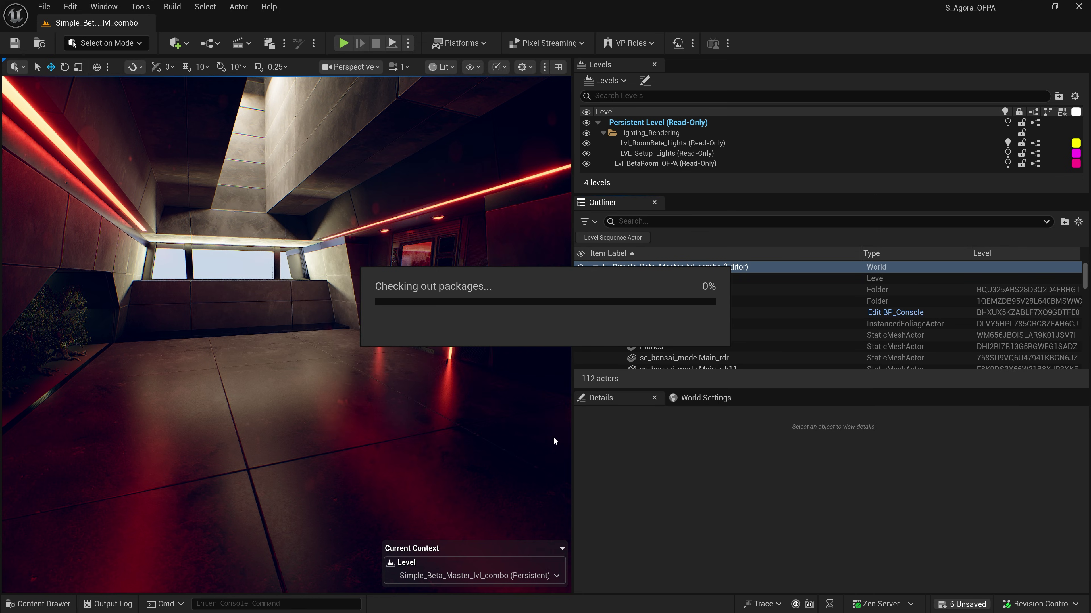